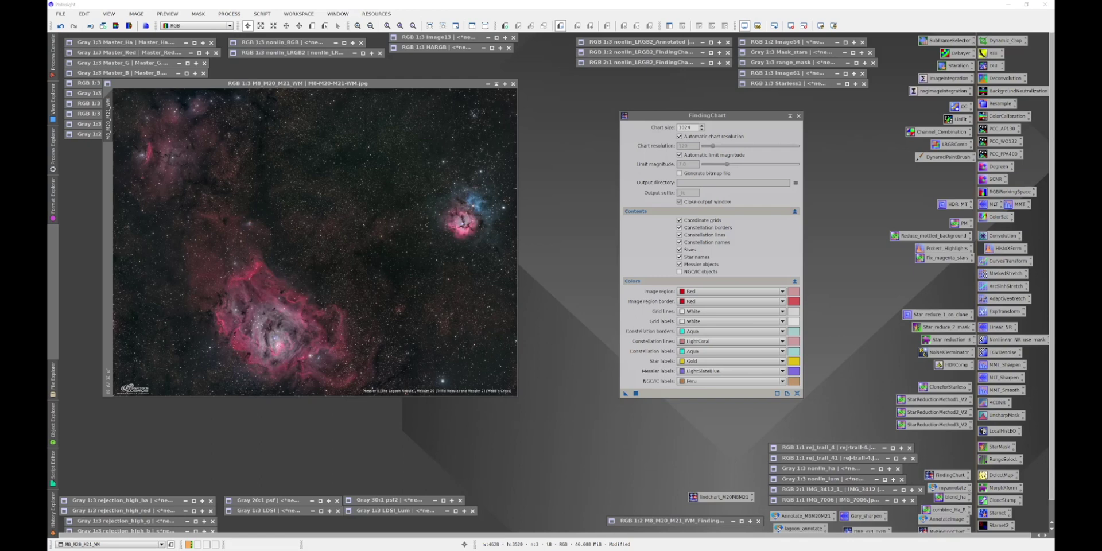
Change the FindingChart chart size from 1024 to 2048.
{"action": "left_click", "coordinate": [729, 125]}
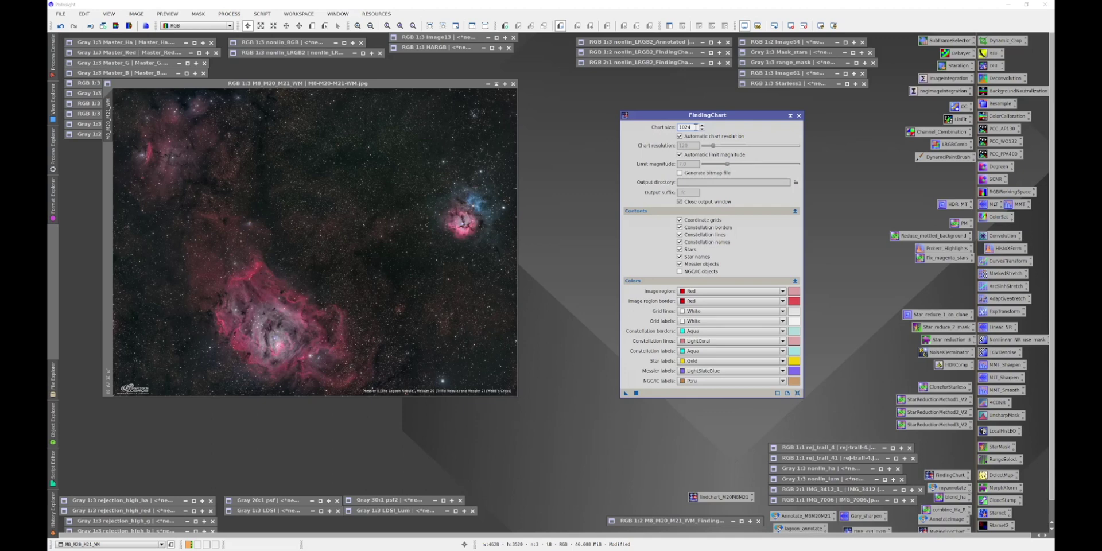
{"action": "left_click_drag", "start_coordinate": [696, 127], "coordinate": [670, 128]}
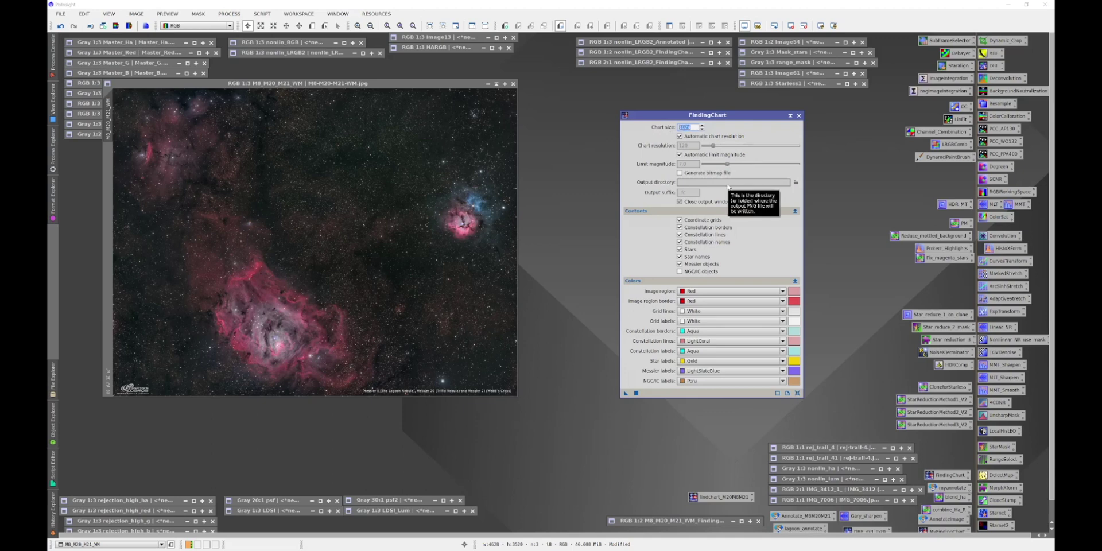
{"action": "type", "text": "2048"}
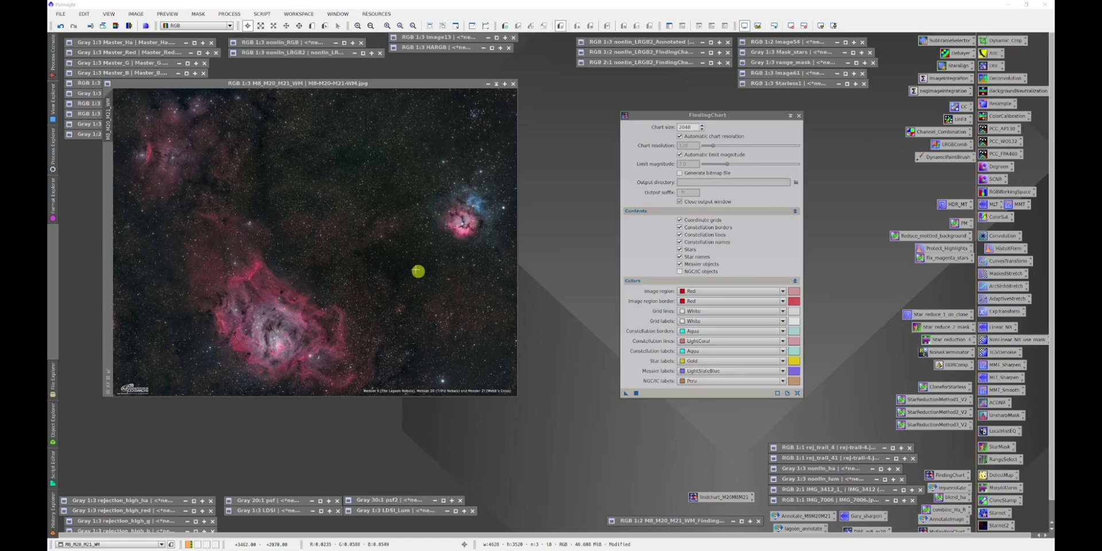
Generate the finding chart on the M8 image, then zoom in and back out to inspect its labels.
{"action": "left_click", "coordinate": [625, 393]}
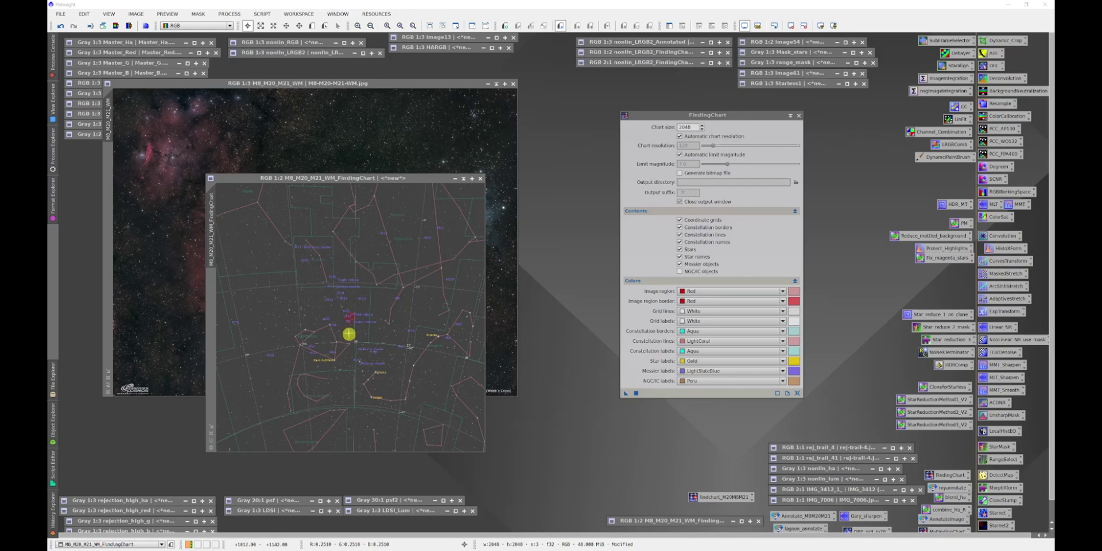
{"action": "scroll", "coordinate": [349, 335], "scroll_direction": "up", "scroll_amount": 2}
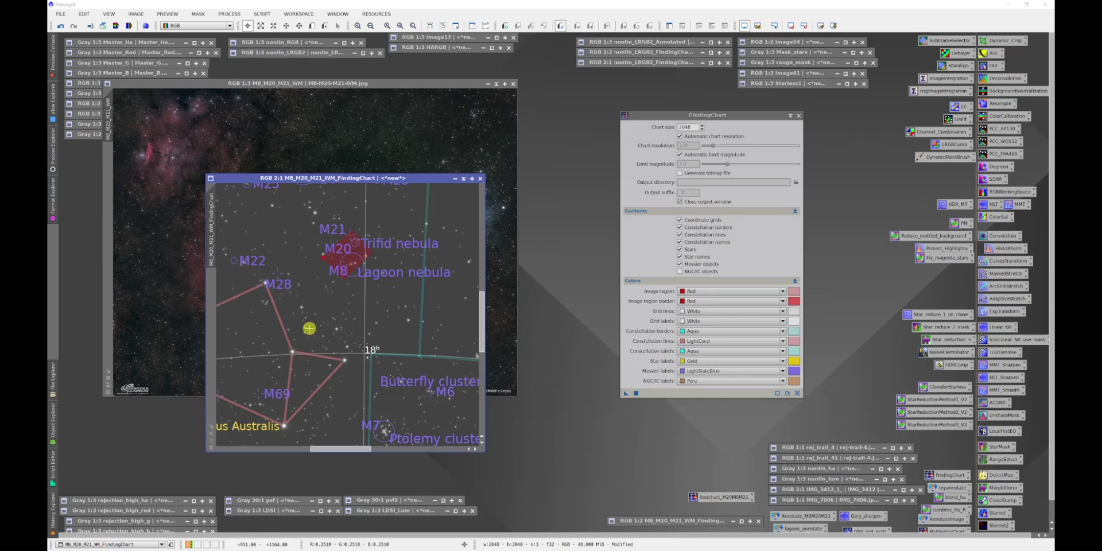
{"action": "scroll", "coordinate": [313, 328], "scroll_direction": "down", "scroll_amount": 2}
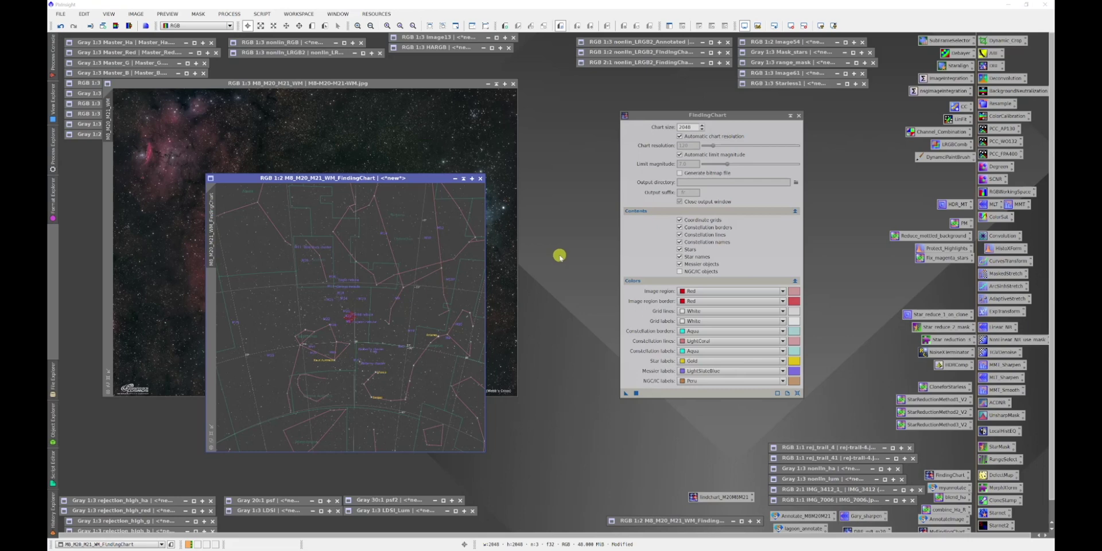
Enable NGC/IC objects and render a second finding chart from the M8 image.
{"action": "left_click_drag", "start_coordinate": [391, 178], "coordinate": [246, 52]}
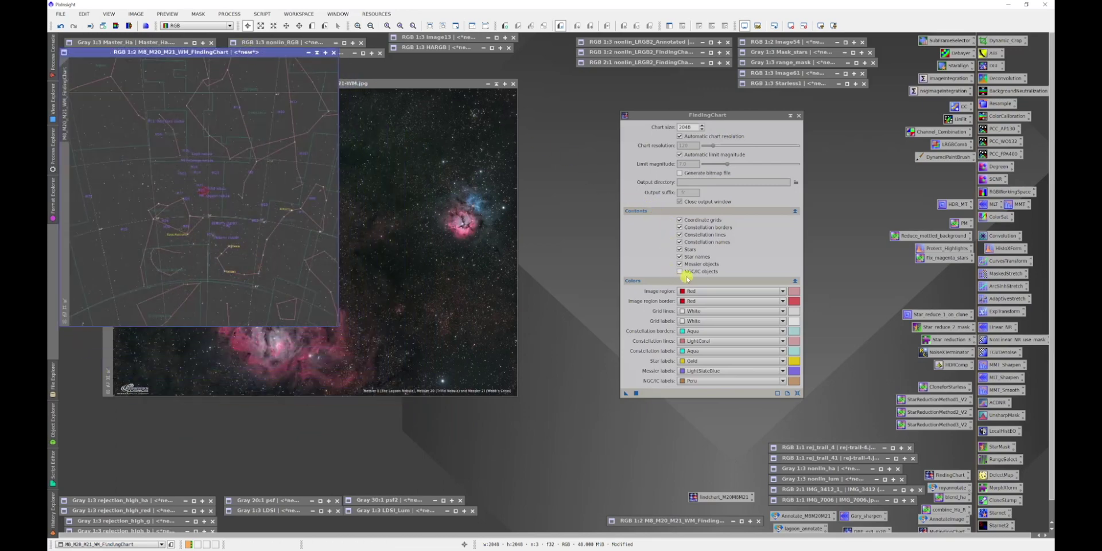
{"action": "left_click", "coordinate": [683, 273]}
{"action": "left_click", "coordinate": [680, 272]}
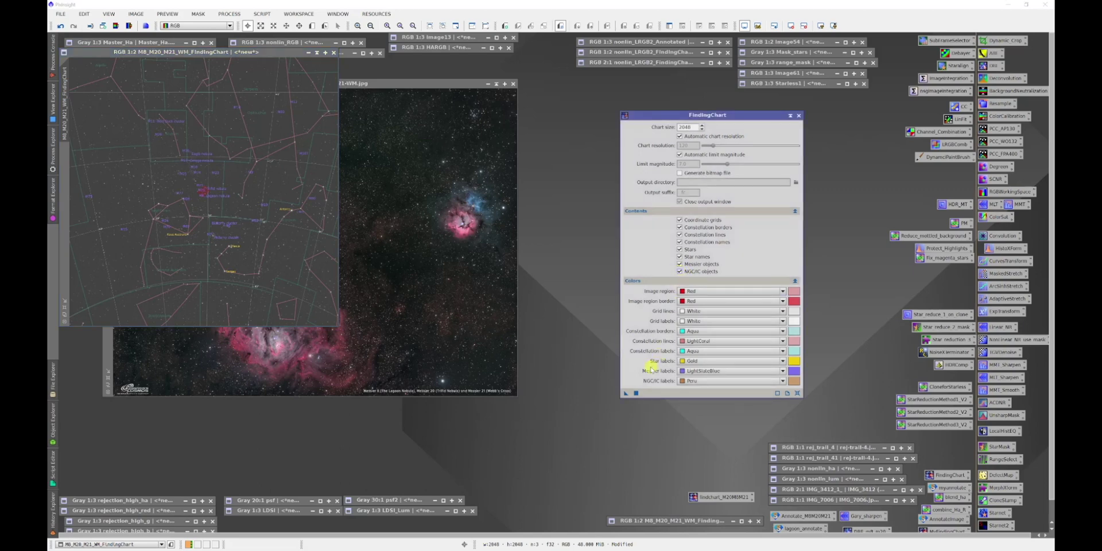
{"action": "left_click_drag", "start_coordinate": [626, 395], "coordinate": [456, 303]}
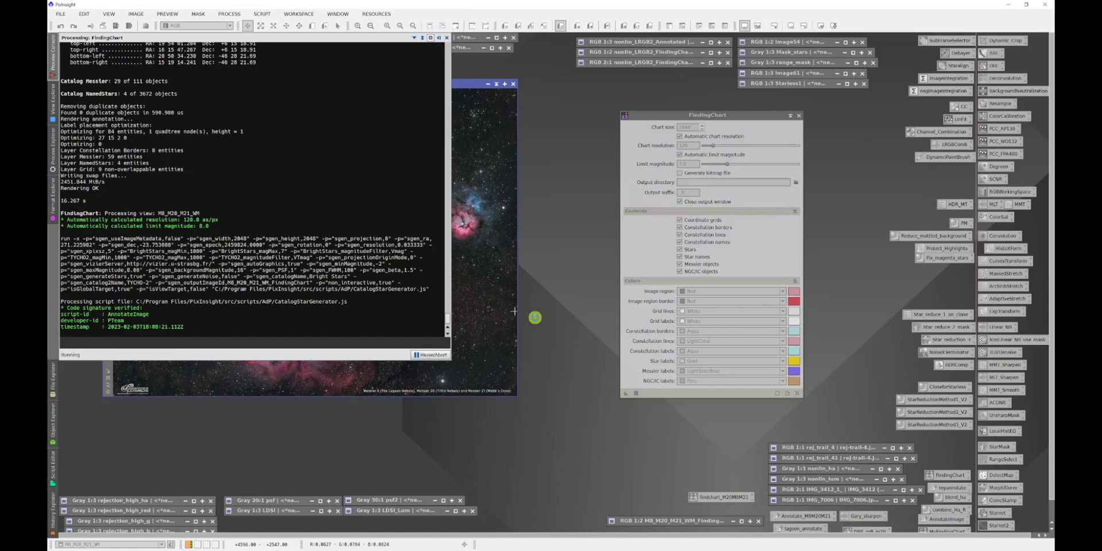
Place the NGC/IC chart beside the first chart and zoom in to compare them.
{"action": "left_click", "coordinate": [476, 83]}
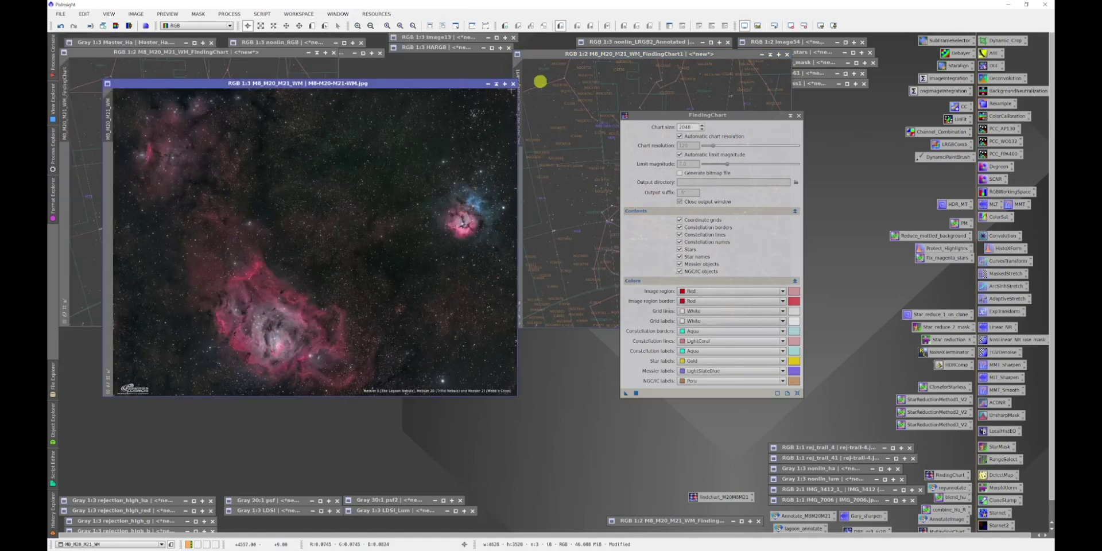
{"action": "left_click", "coordinate": [253, 54]}
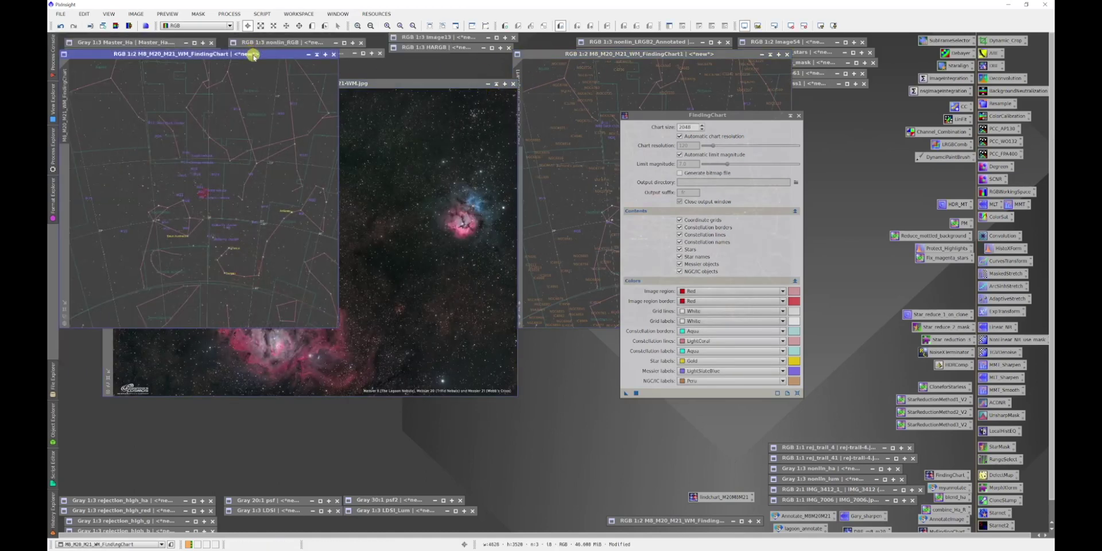
{"action": "left_click_drag", "start_coordinate": [577, 55], "coordinate": [400, 55]}
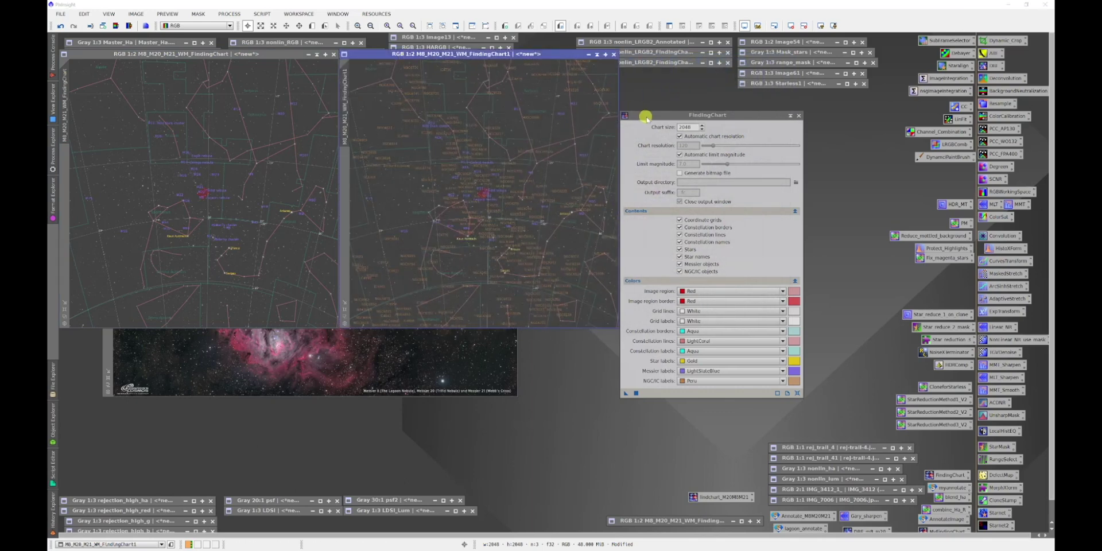
{"action": "left_click_drag", "start_coordinate": [646, 118], "coordinate": [709, 126]}
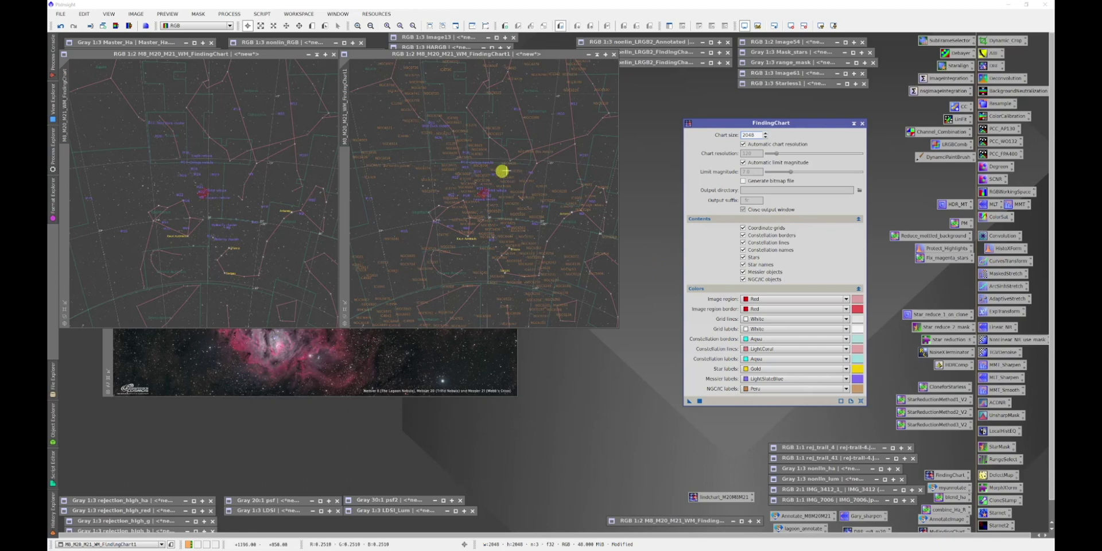
{"action": "left_click", "coordinate": [495, 178]}
{"action": "scroll", "coordinate": [495, 177], "scroll_direction": "up", "scroll_amount": 2}
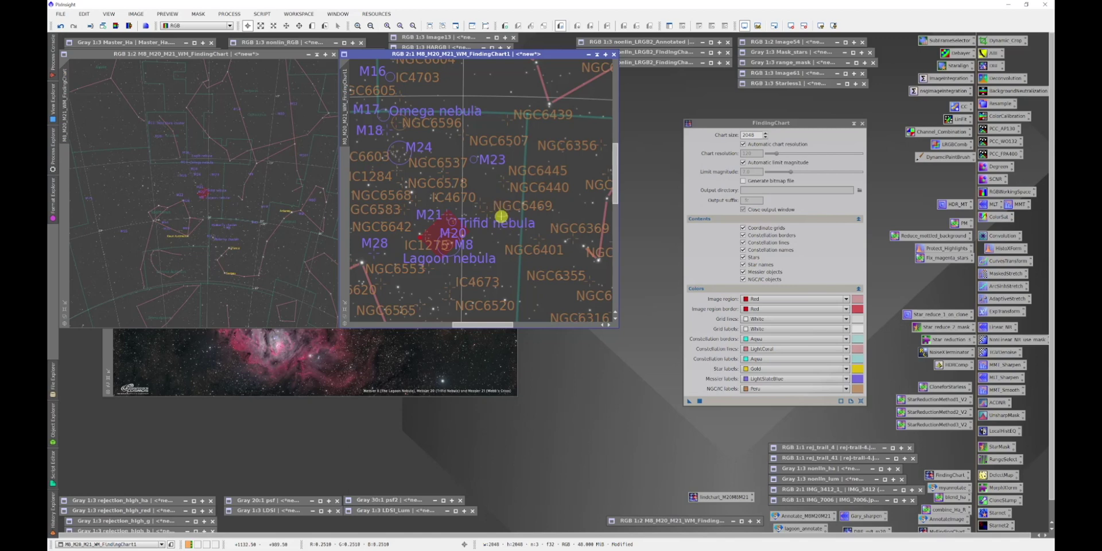
{"action": "scroll", "coordinate": [503, 209], "scroll_direction": "down", "scroll_amount": 2}
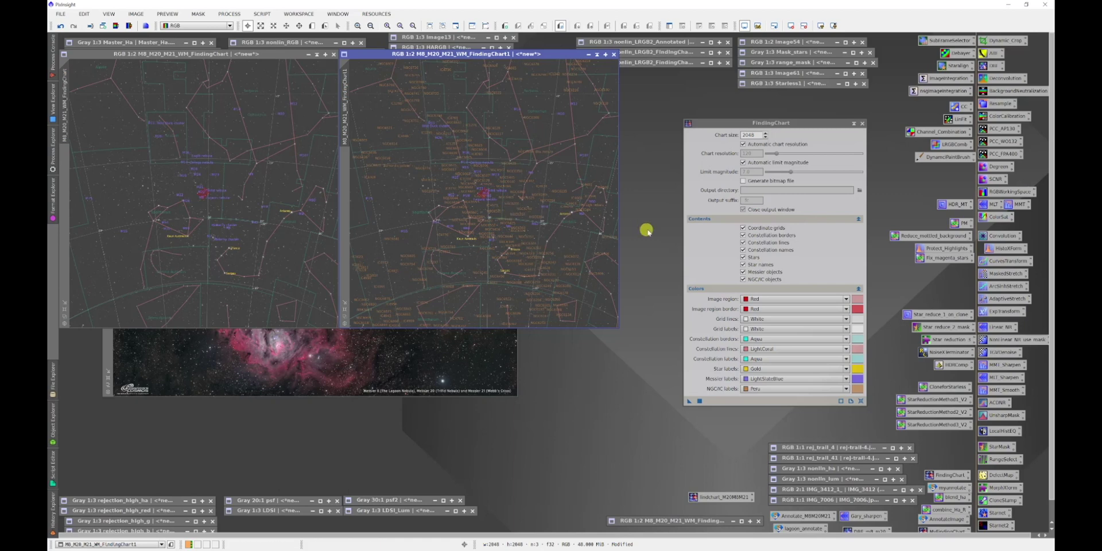
Turn NGC/IC objects off and discard the NGC/IC finding chart without saving.
{"action": "left_click", "coordinate": [743, 279]}
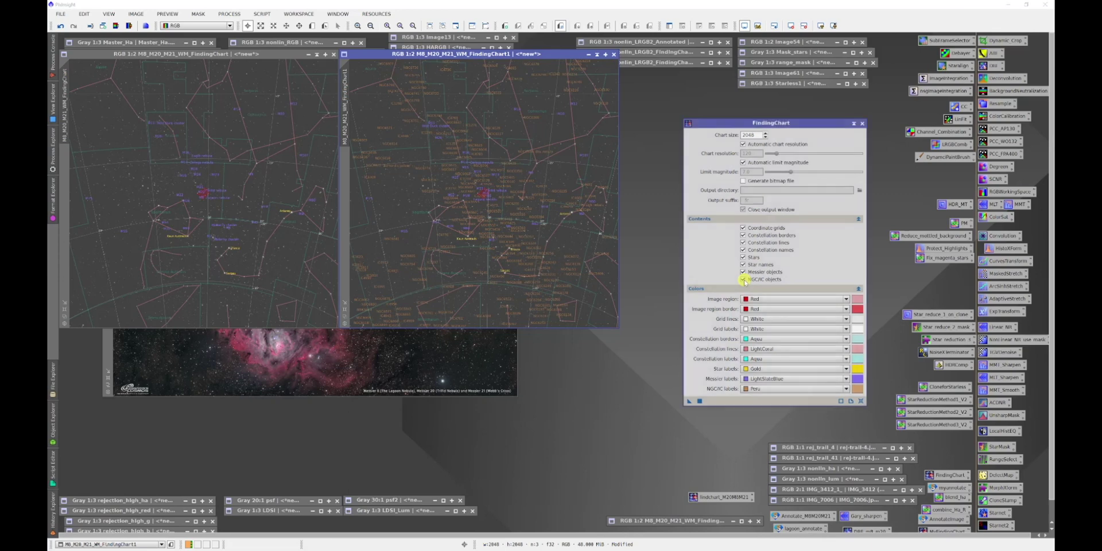
{"action": "left_click", "coordinate": [614, 55]}
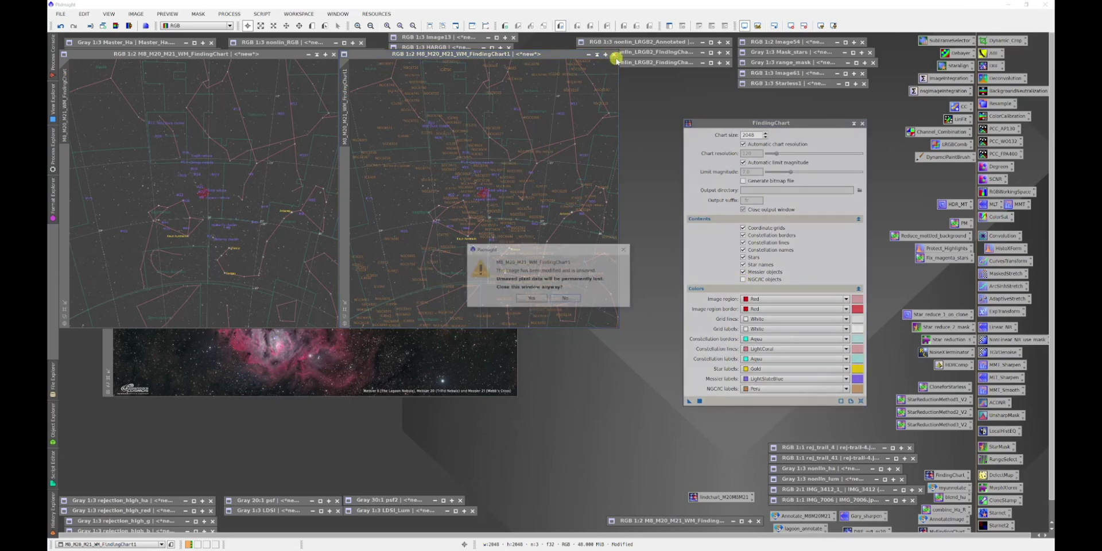
{"action": "left_click", "coordinate": [533, 298]}
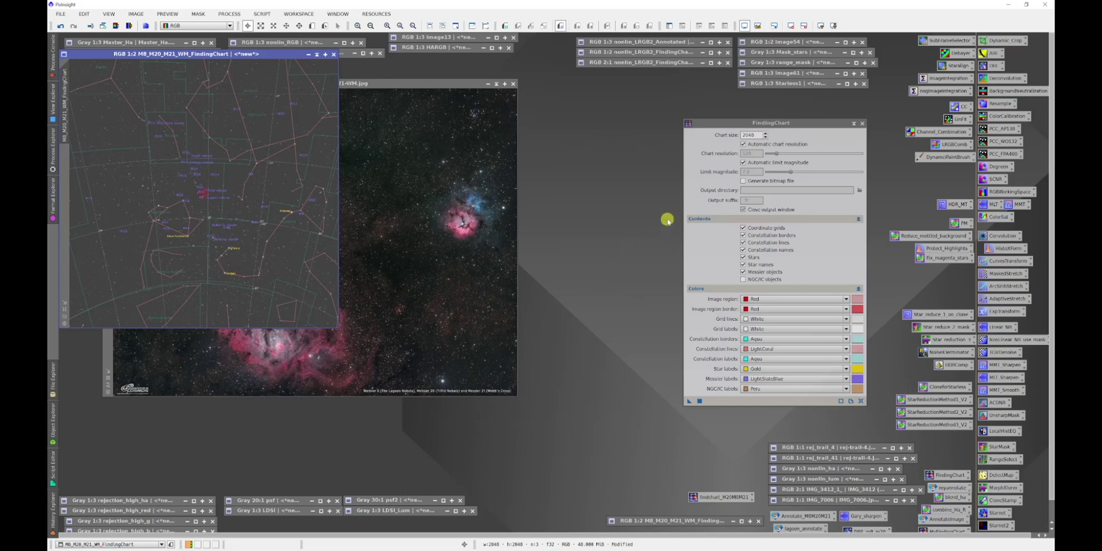
Disable automatic chart resolution and render a new chart at resolution 241.
{"action": "left_click", "coordinate": [743, 144]}
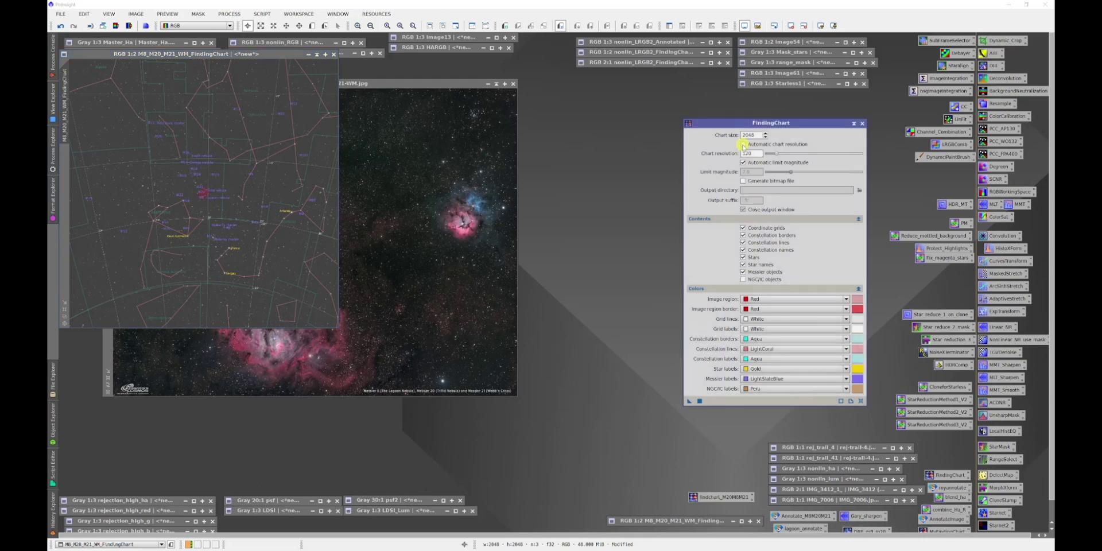
{"action": "left_click", "coordinate": [777, 155]}
{"action": "left_click_drag", "start_coordinate": [689, 401], "coordinate": [457, 308]}
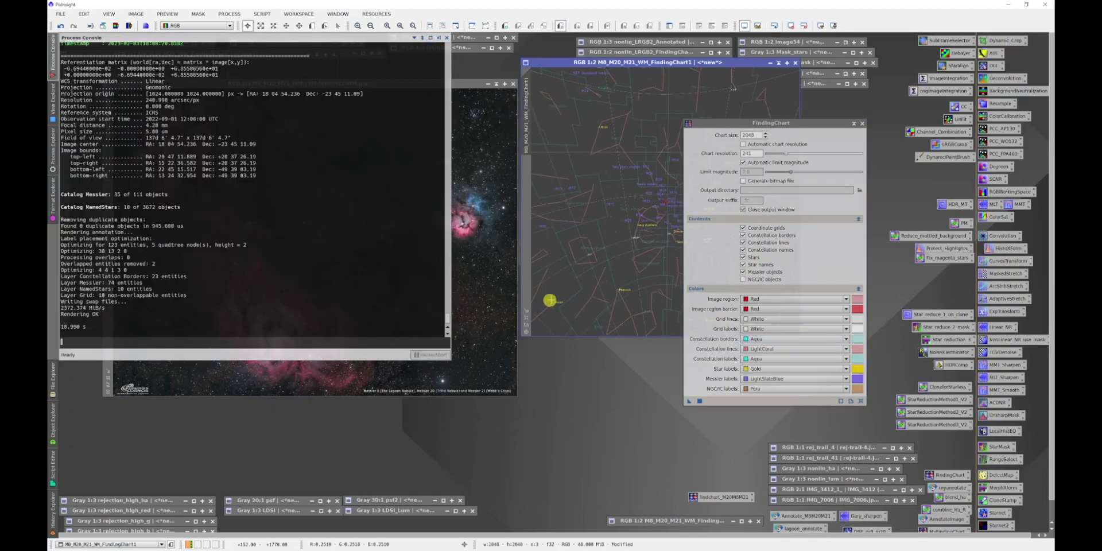
{"action": "left_click", "coordinate": [467, 83]}
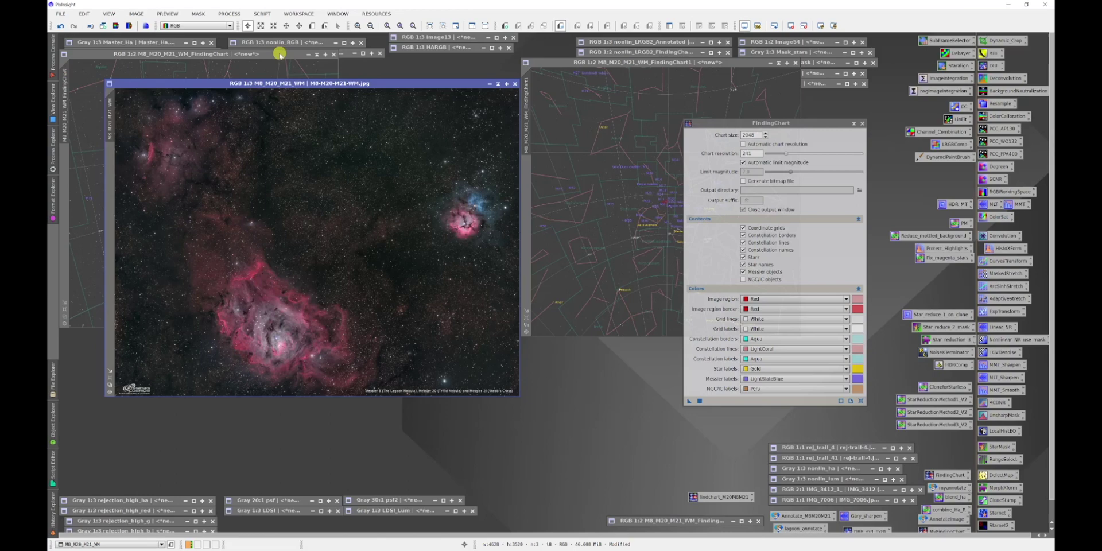
Move the resolution-241 chart next to the first chart and lower chart resolution to 56.
{"action": "left_click", "coordinate": [279, 54]}
{"action": "left_click_drag", "start_coordinate": [561, 67], "coordinate": [385, 53]}
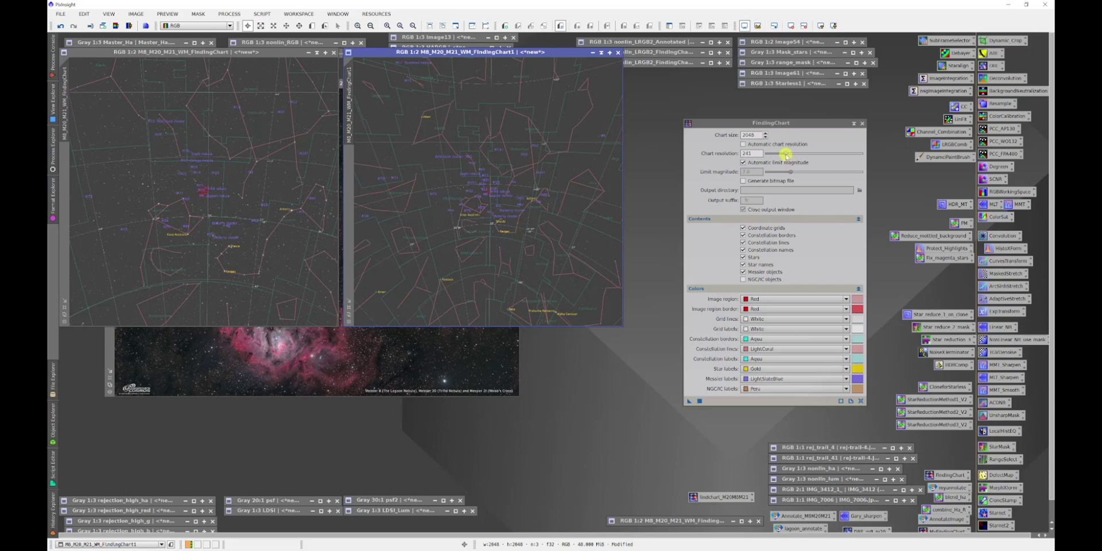
{"action": "left_click_drag", "start_coordinate": [785, 153], "coordinate": [772, 162]}
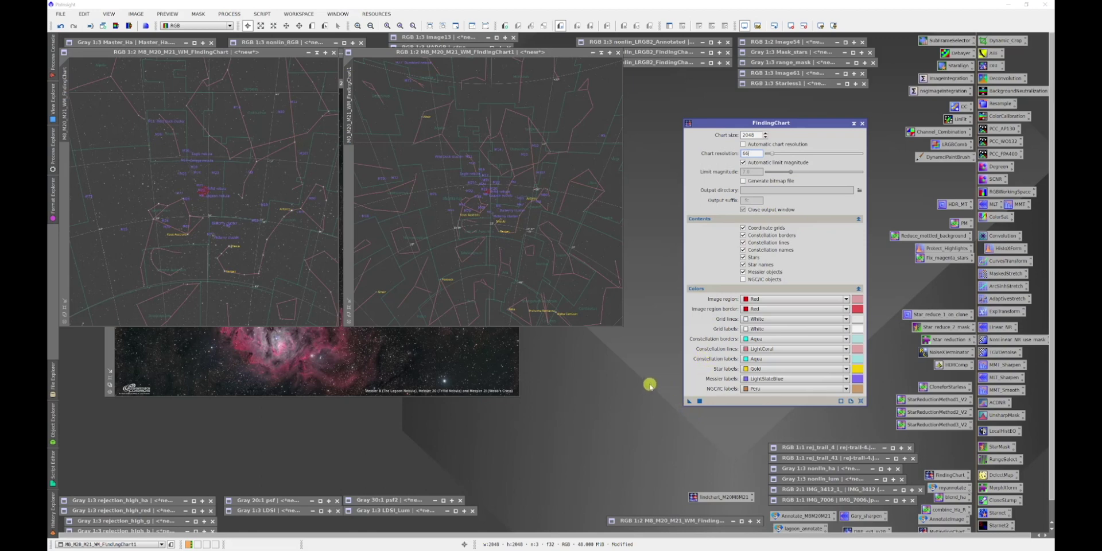
Render FindingChart3 from the M8 image at chart resolution 56.
{"action": "left_click", "coordinate": [481, 357]}
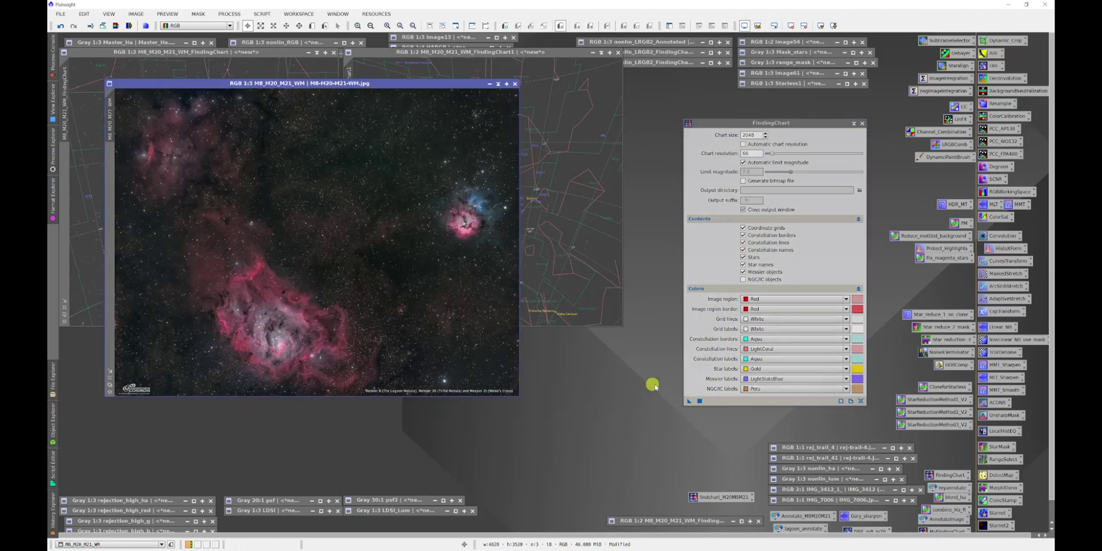
{"action": "left_click", "coordinate": [689, 402]}
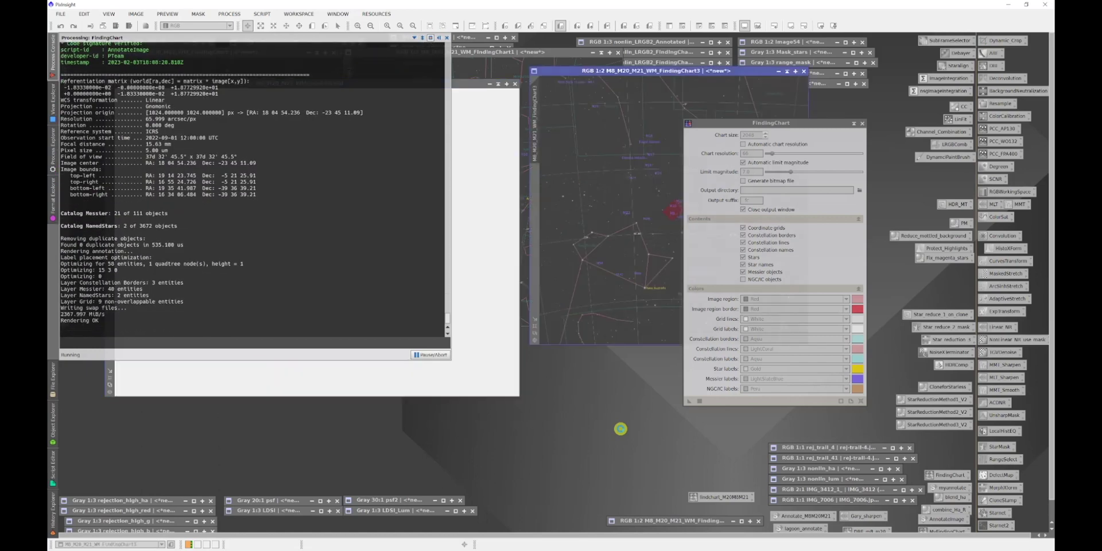
{"action": "left_click", "coordinate": [495, 63]}
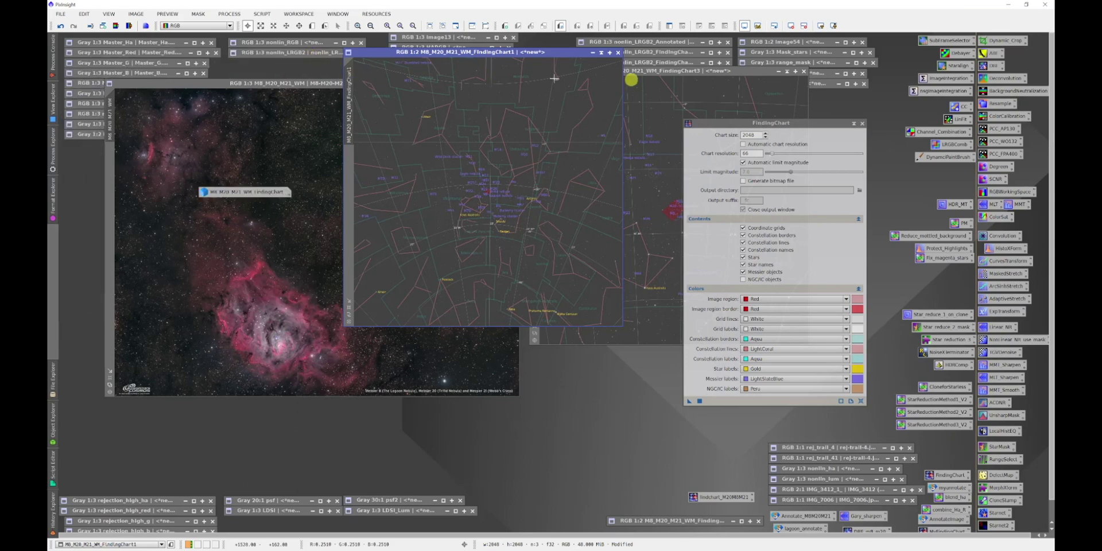
Tile the three charts, shift FindingChart3 right and move the settings to the lower right.
{"action": "key", "text": "ctrl+shift+t"}
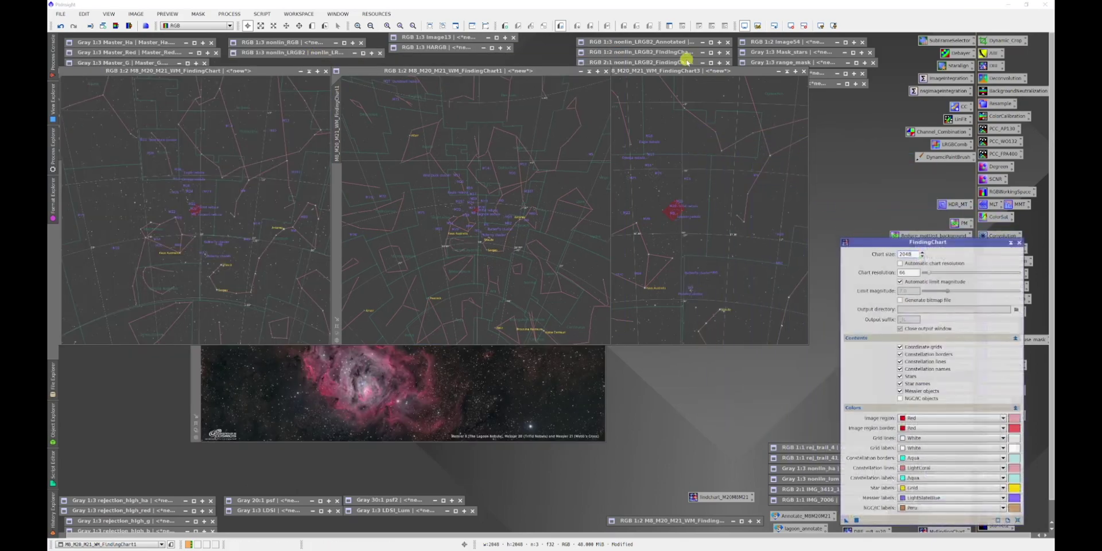
{"action": "left_click_drag", "start_coordinate": [689, 71], "coordinate": [761, 77]}
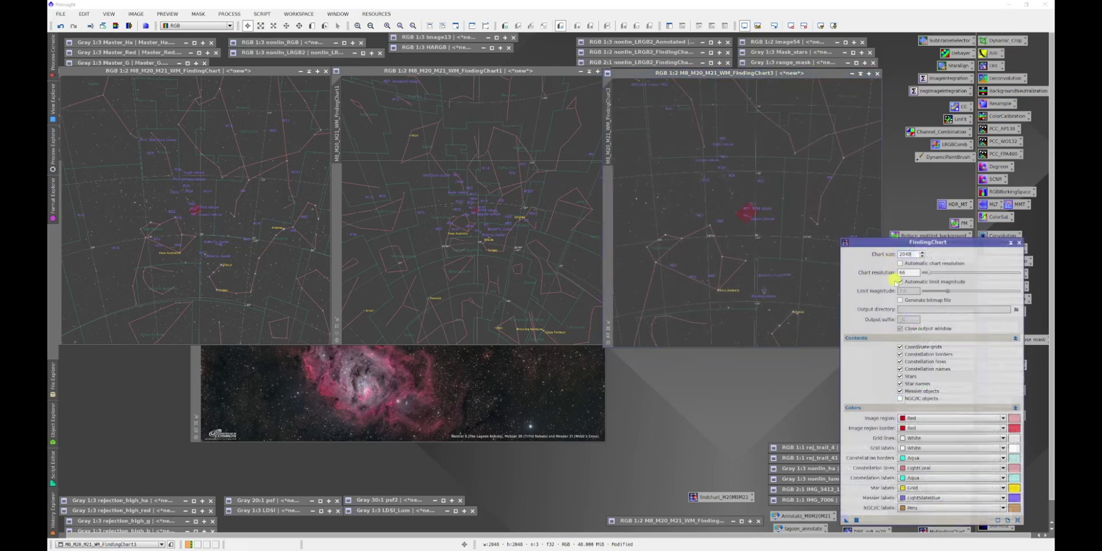
{"action": "left_click_drag", "start_coordinate": [869, 243], "coordinate": [928, 373]}
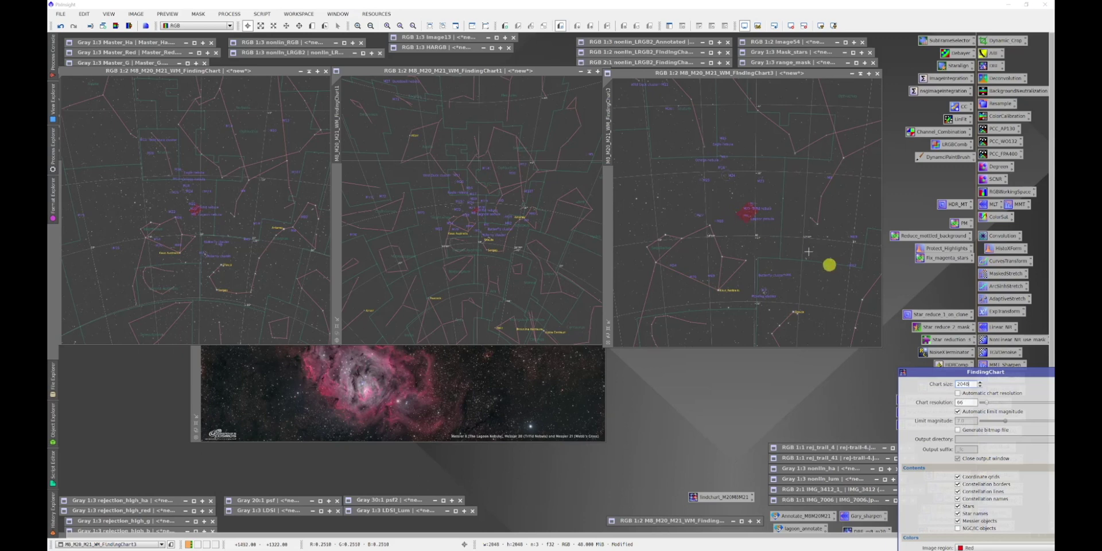
Set chart resolution to 120 and turn off automatic limit magnitude, leaving it at 9.0.
{"action": "left_click_drag", "start_coordinate": [936, 370], "coordinate": [636, 160]}
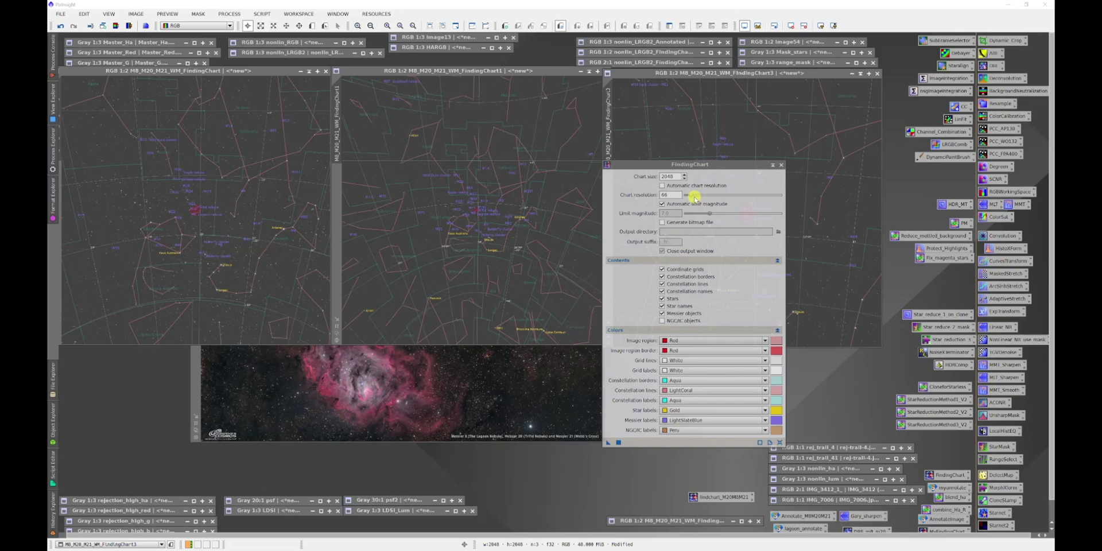
{"action": "left_click_drag", "start_coordinate": [693, 196], "coordinate": [695, 198]}
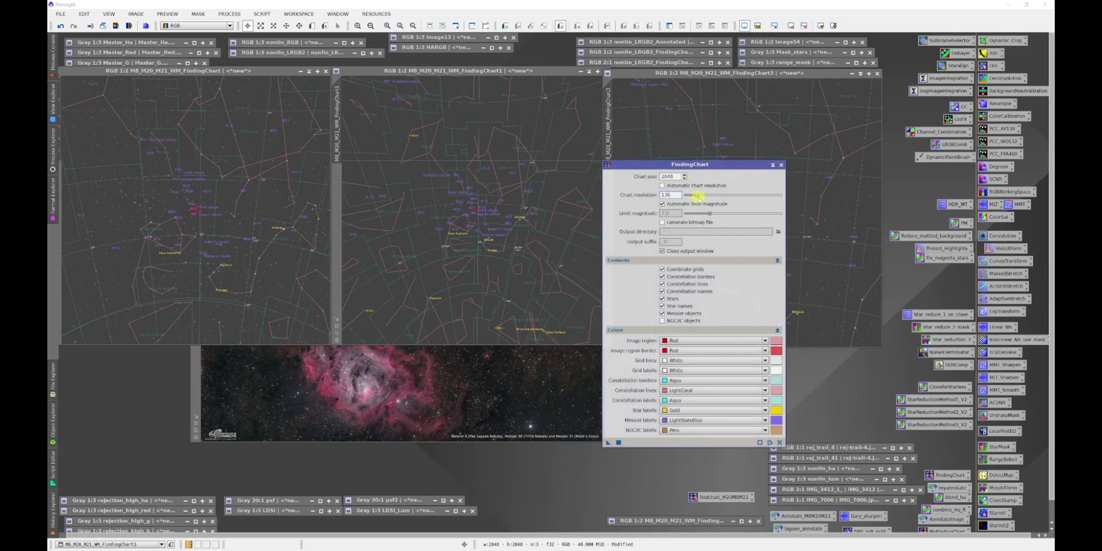
{"action": "left_click_drag", "start_coordinate": [696, 198], "coordinate": [695, 198]}
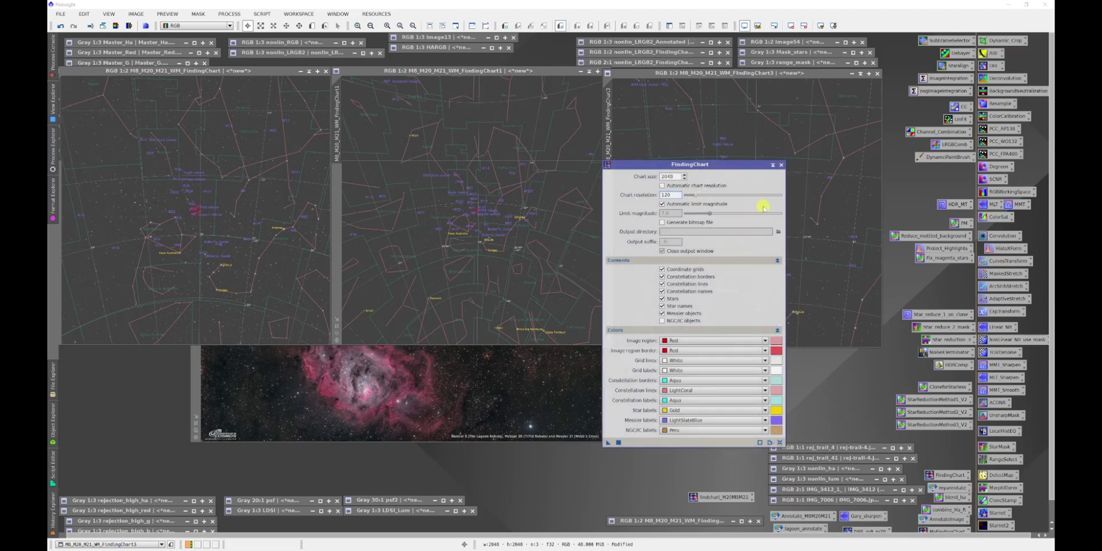
{"action": "left_click", "coordinate": [663, 205]}
{"action": "left_click_drag", "start_coordinate": [649, 167], "coordinate": [710, 192]}
{"action": "left_click", "coordinate": [549, 73]}
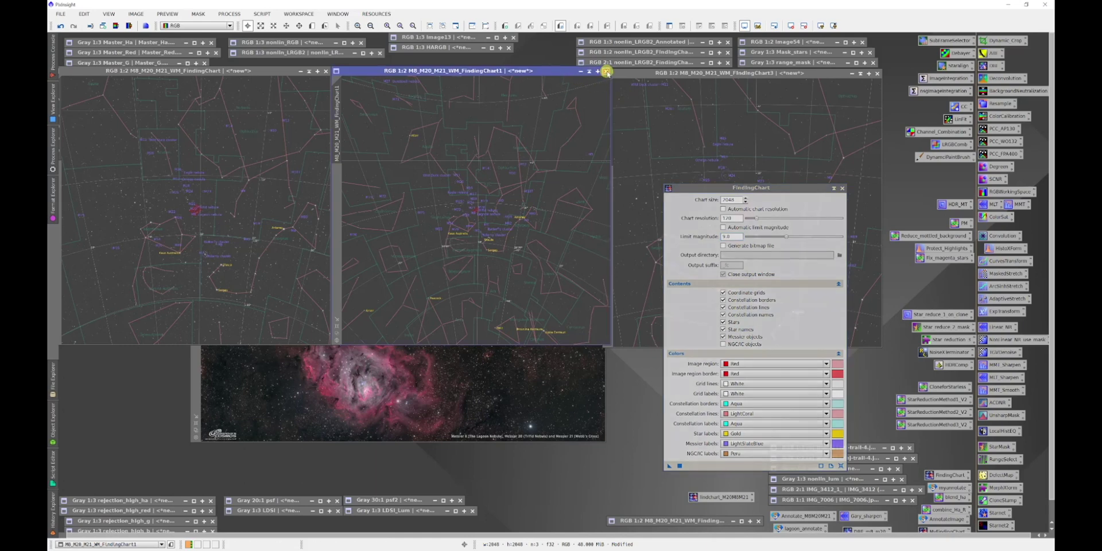
Discard FindingChart1 and FindingChart3, then render a new chart from the M8_M20_M21_WM image.
{"action": "left_click", "coordinate": [607, 72]}
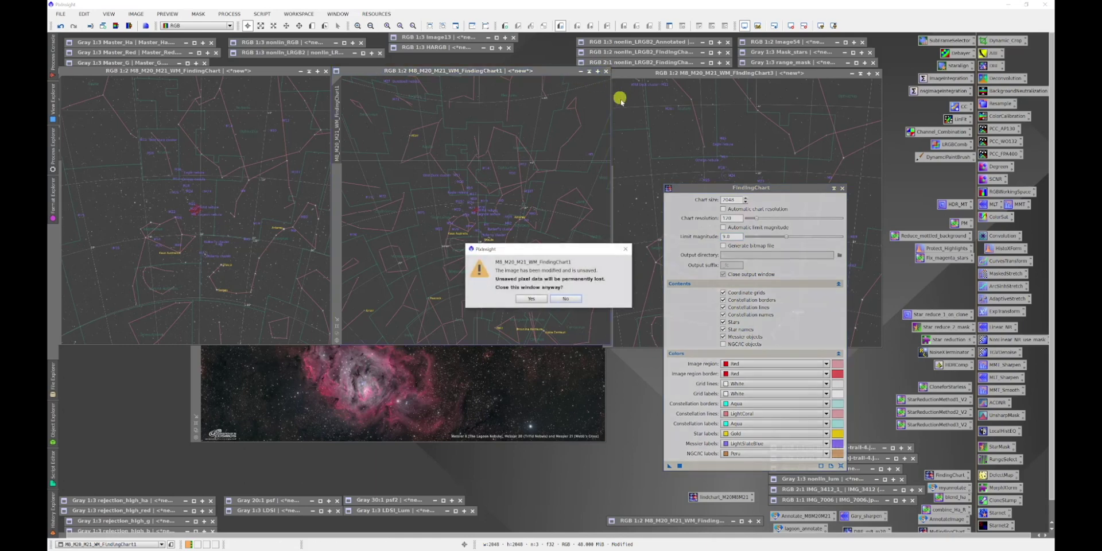
{"action": "left_click", "coordinate": [532, 299]}
{"action": "left_click", "coordinate": [877, 74]}
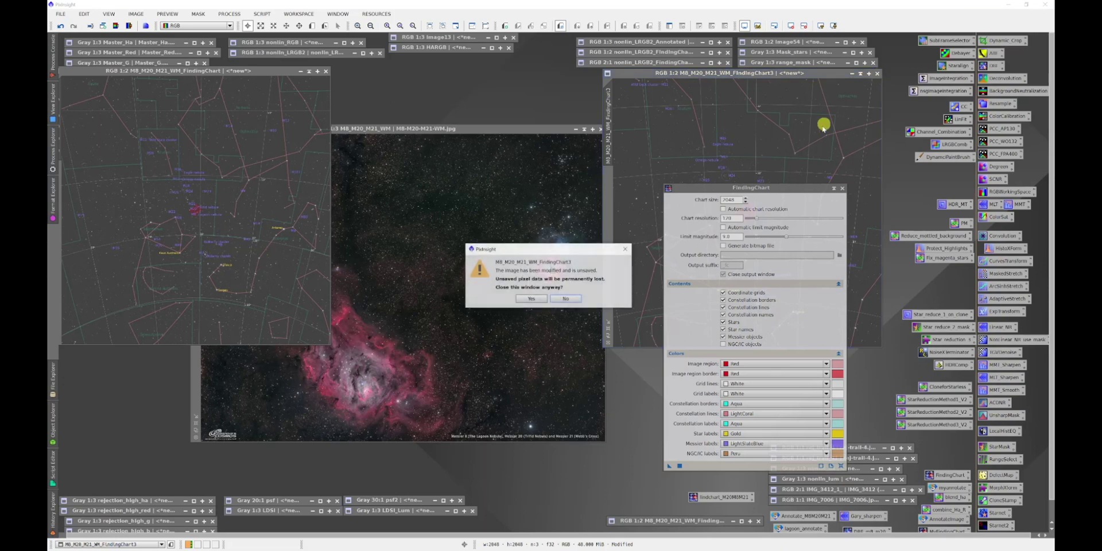
{"action": "left_click", "coordinate": [532, 299]}
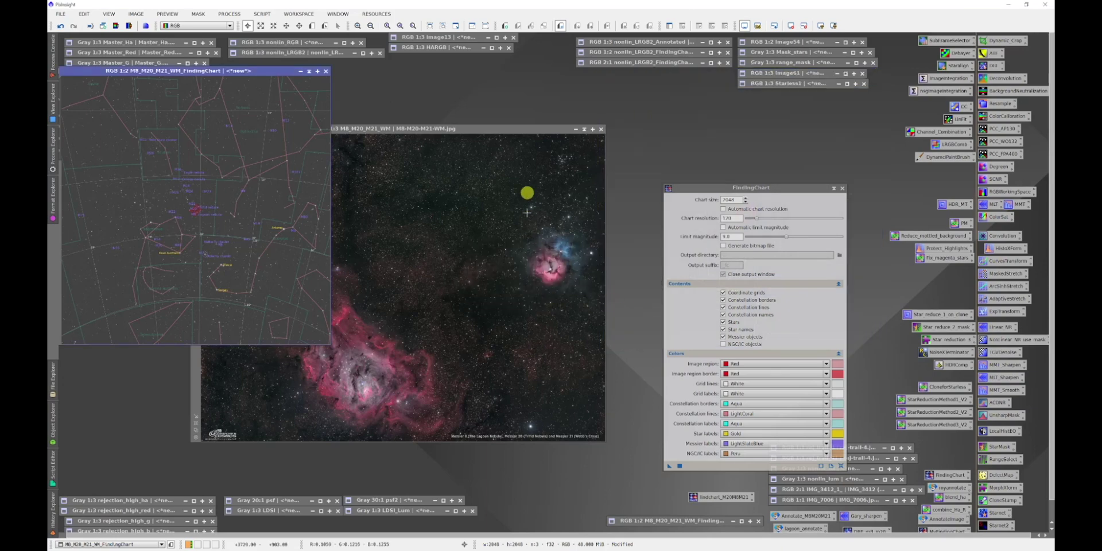
{"action": "left_click", "coordinate": [514, 129]}
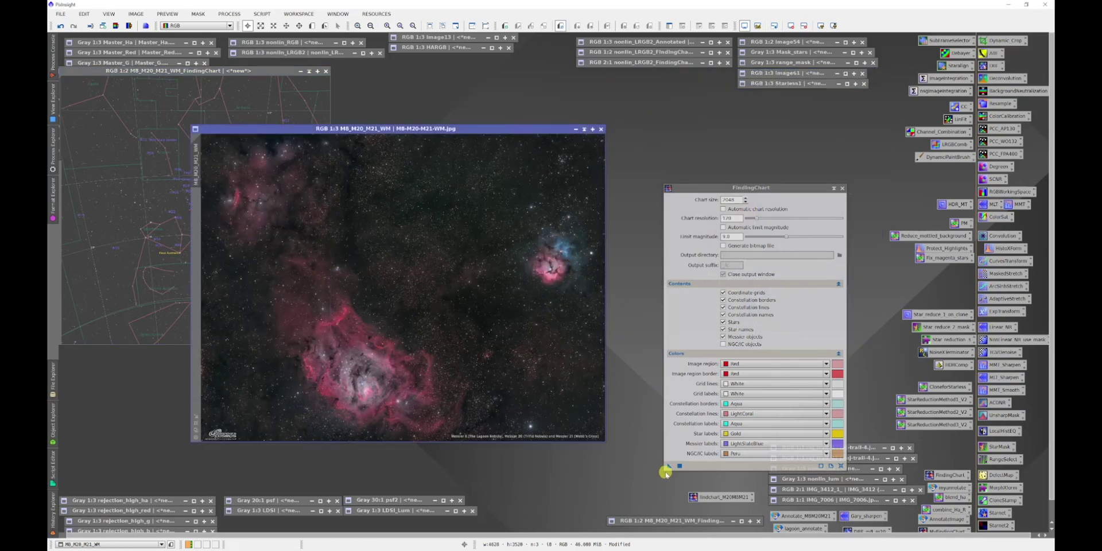
{"action": "left_click_drag", "start_coordinate": [668, 469], "coordinate": [585, 386]}
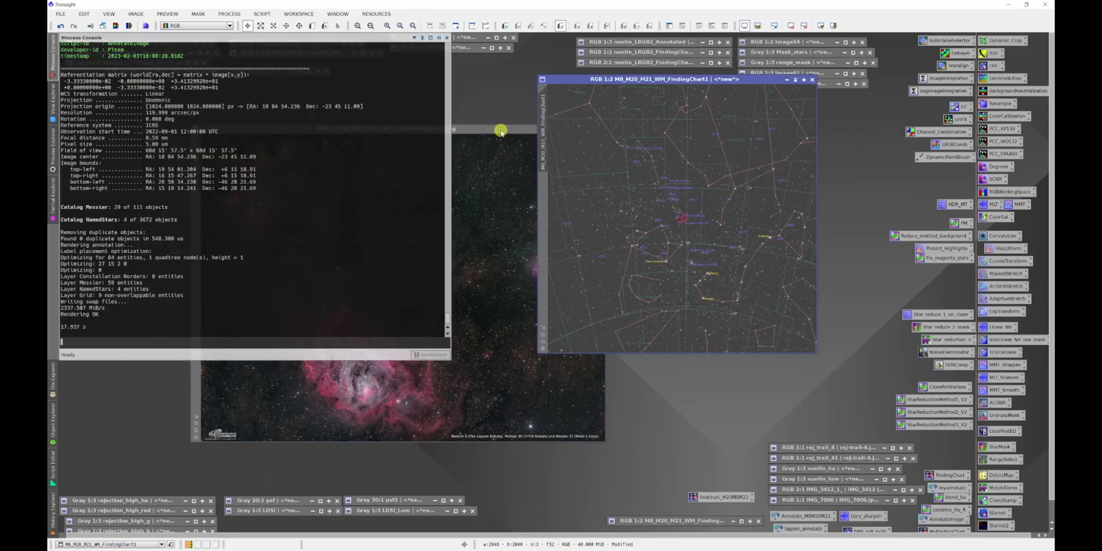
Position the new resolution-120, magnitude-9.0 chart beside the original chart.
{"action": "left_click", "coordinate": [499, 130]}
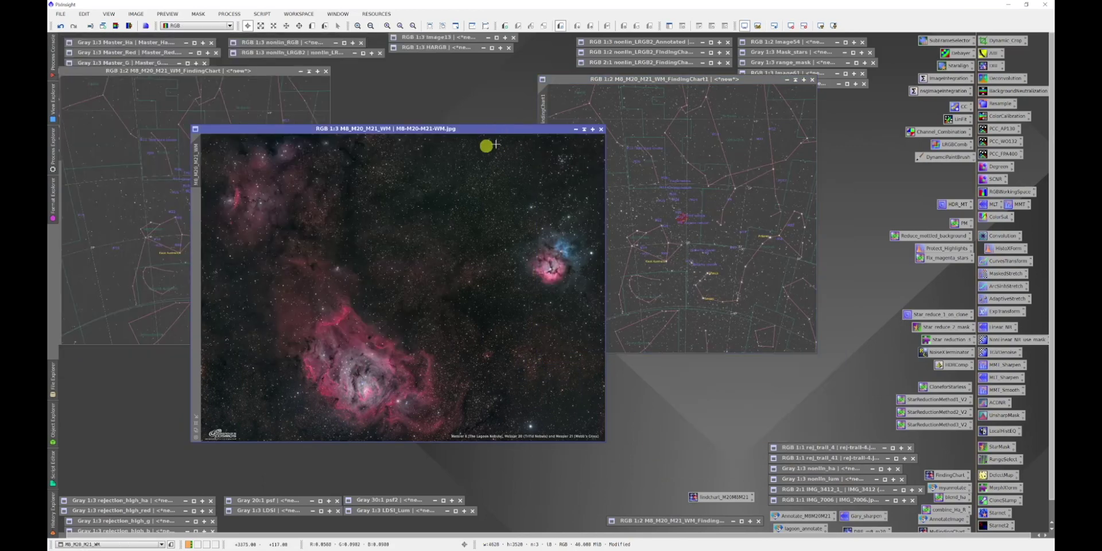
{"action": "left_click", "coordinate": [271, 71]}
{"action": "left_click_drag", "start_coordinate": [582, 79], "coordinate": [375, 73]}
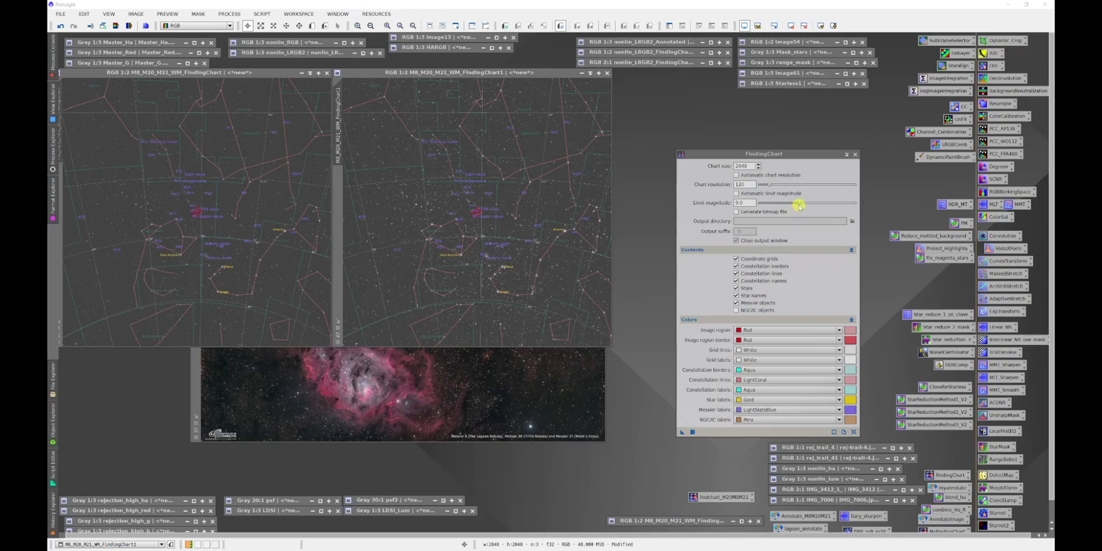
Raise the limit magnitude to 15.0 and render FindingChart5 from the M8 image.
{"action": "left_click_drag", "start_coordinate": [799, 205], "coordinate": [847, 206]}
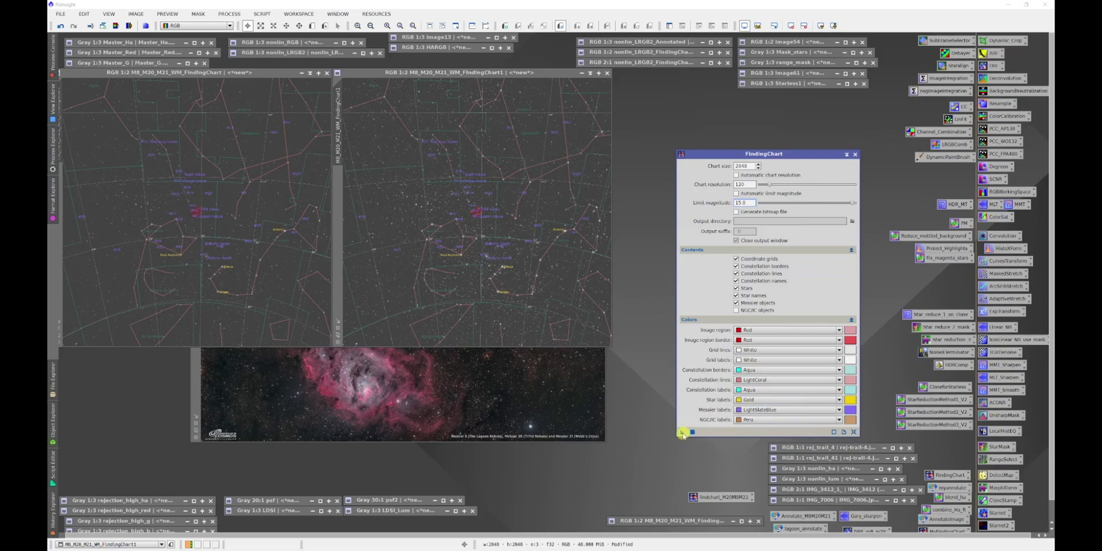
{"action": "left_click", "coordinate": [573, 396]}
{"action": "left_click_drag", "start_coordinate": [682, 432], "coordinate": [637, 406]}
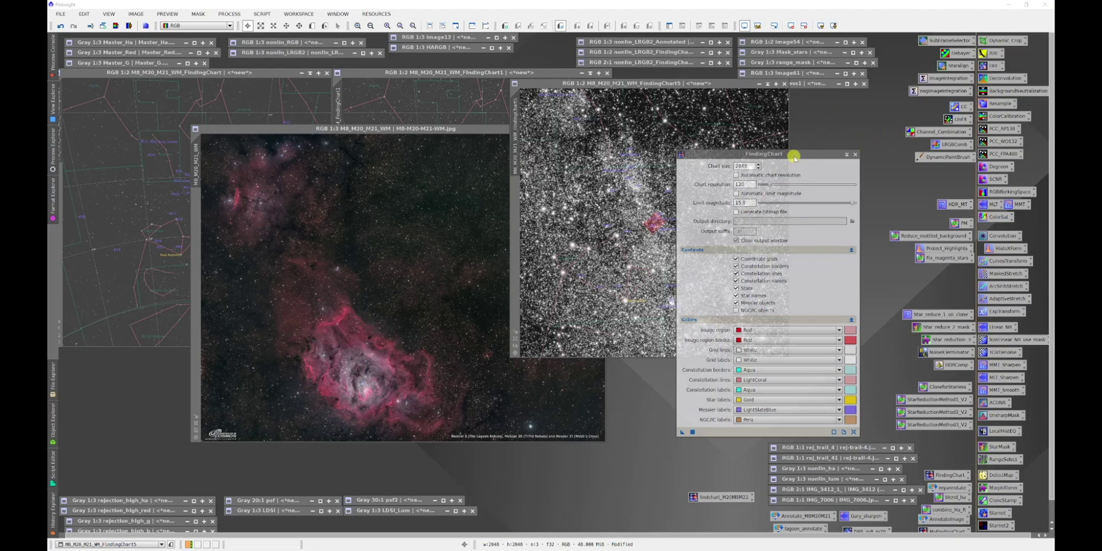
Raise the two earlier charts and place FindingChart5 to their right, repositioning the FindingChart dialog.
{"action": "left_click_drag", "start_coordinate": [794, 156], "coordinate": [933, 278]}
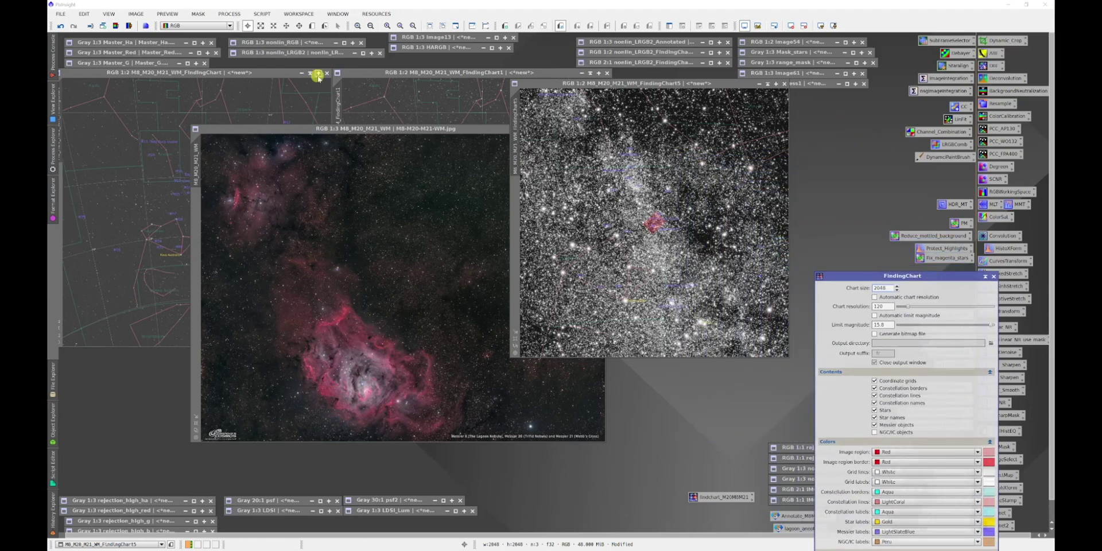
{"action": "left_click", "coordinate": [257, 73]}
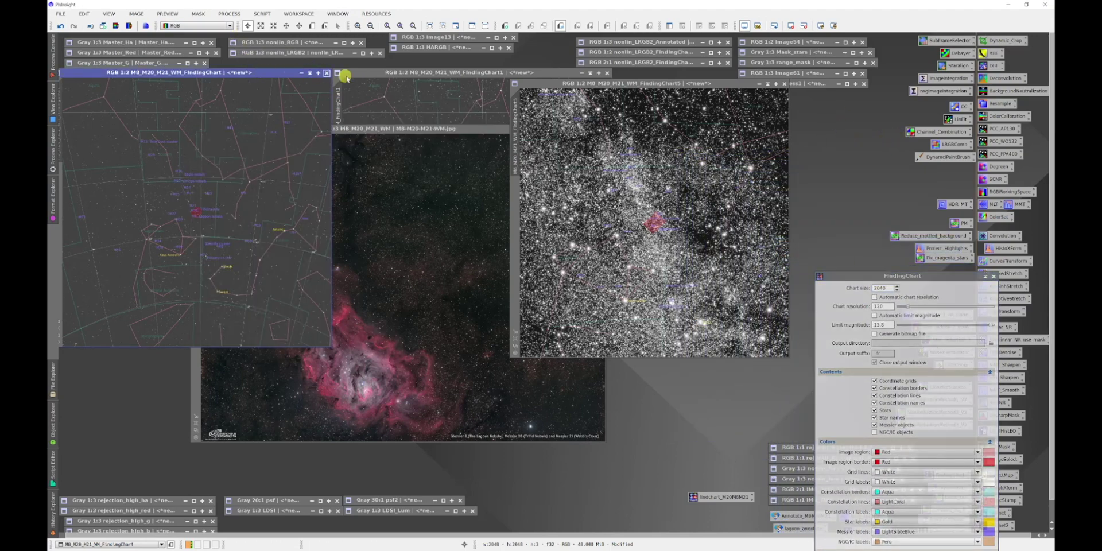
{"action": "left_click", "coordinate": [388, 73]}
{"action": "left_click_drag", "start_coordinate": [664, 84], "coordinate": [773, 66]}
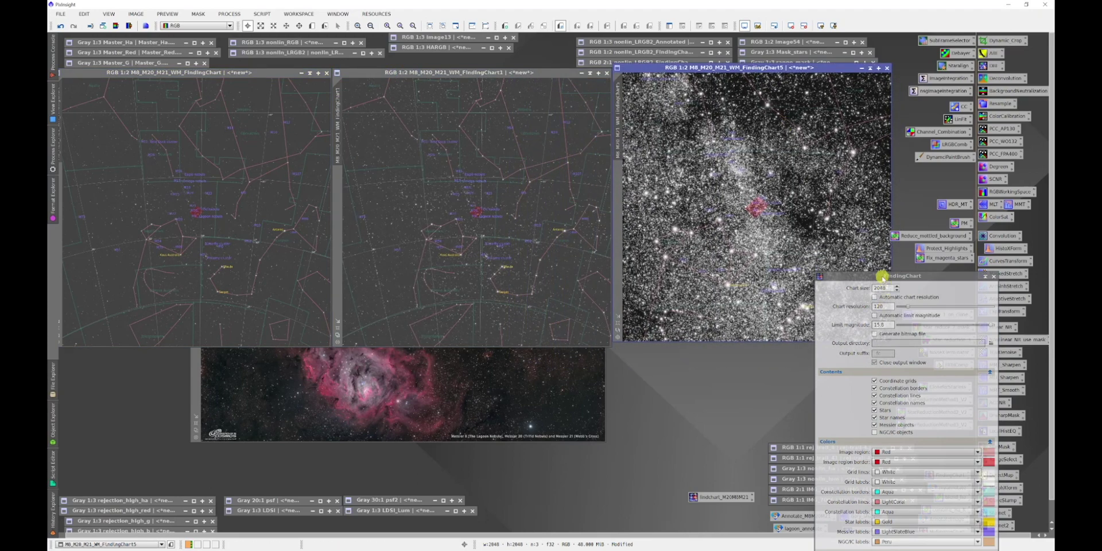
{"action": "left_click_drag", "start_coordinate": [882, 276], "coordinate": [882, 373]}
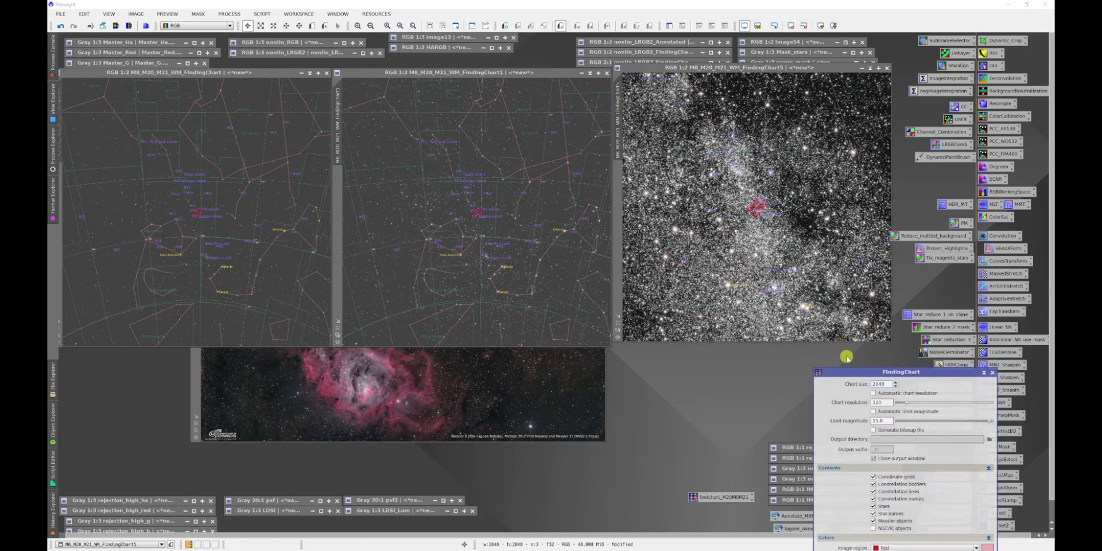
{"action": "left_click_drag", "start_coordinate": [849, 374], "coordinate": [744, 142]}
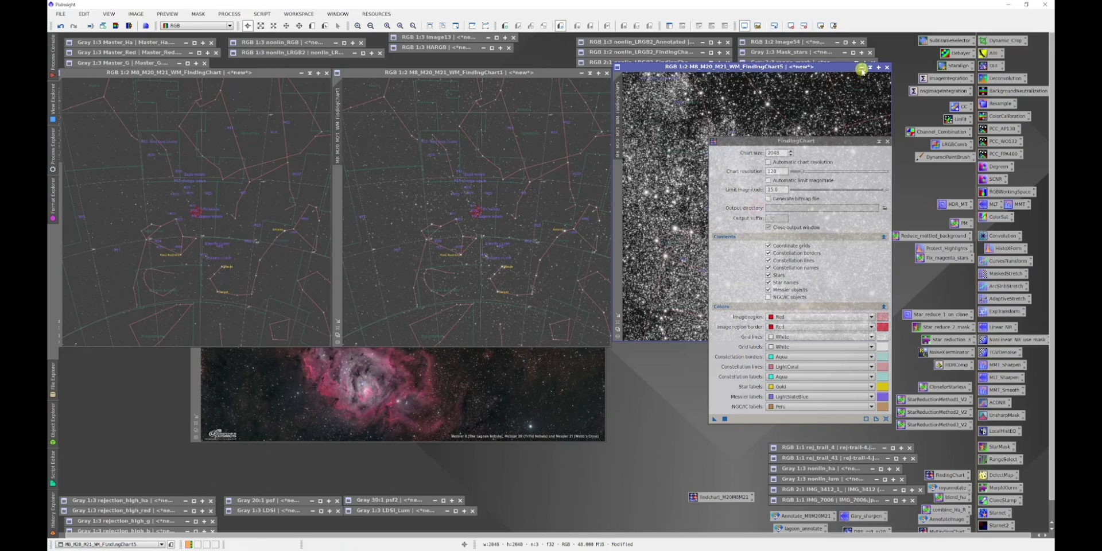
Minimize FindingChart5 and lower the limit magnitude from 15.0 to 7.9 at chart resolution 95.
{"action": "left_click", "coordinate": [861, 68]}
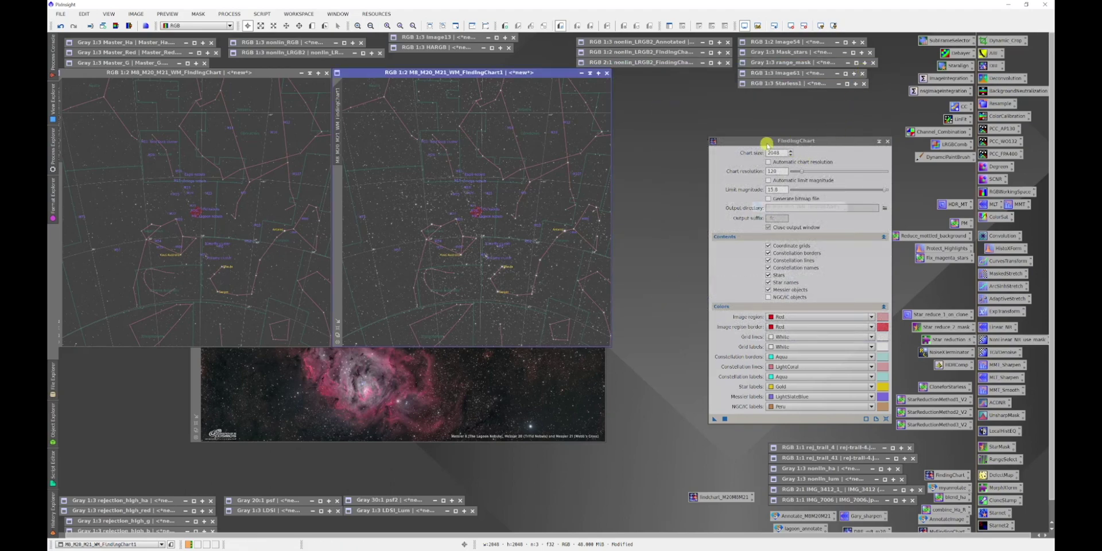
{"action": "left_click_drag", "start_coordinate": [767, 144], "coordinate": [731, 125]}
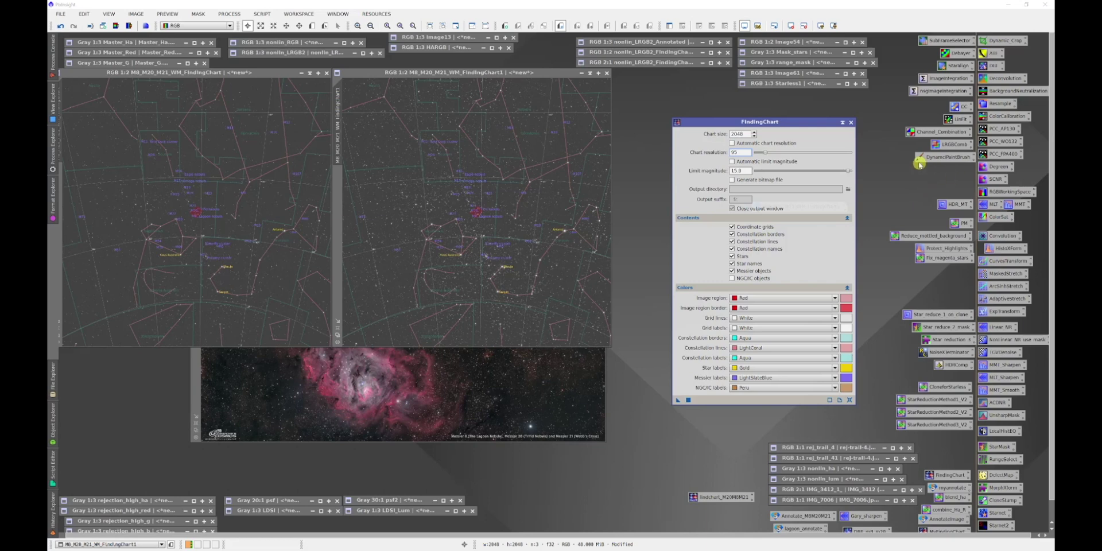
{"action": "left_click_drag", "start_coordinate": [838, 170], "coordinate": [772, 170]}
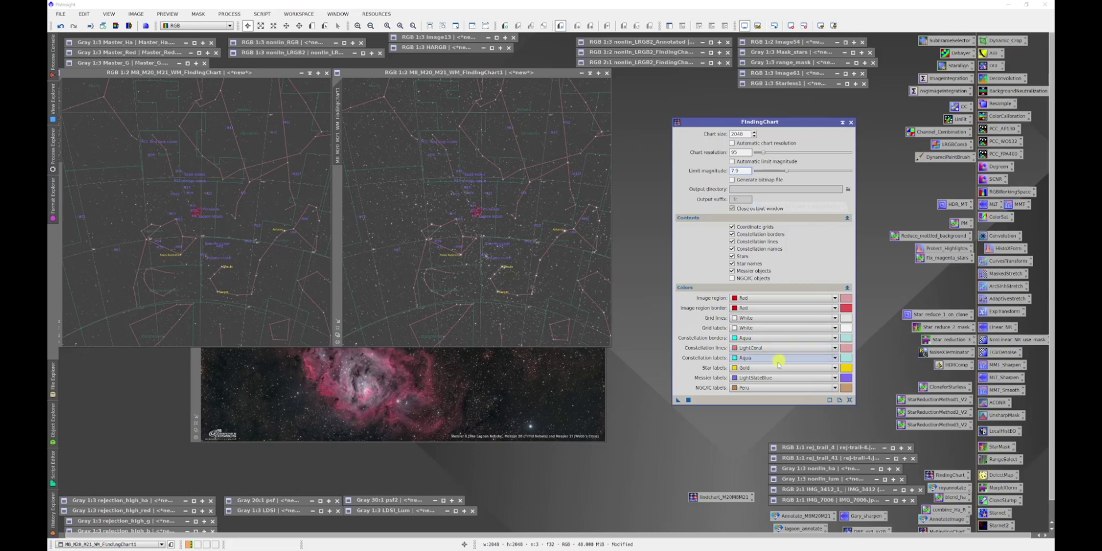
Generate FindingChart6 from the M8 image and place it beside the other charts.
{"action": "left_click", "coordinate": [557, 389]}
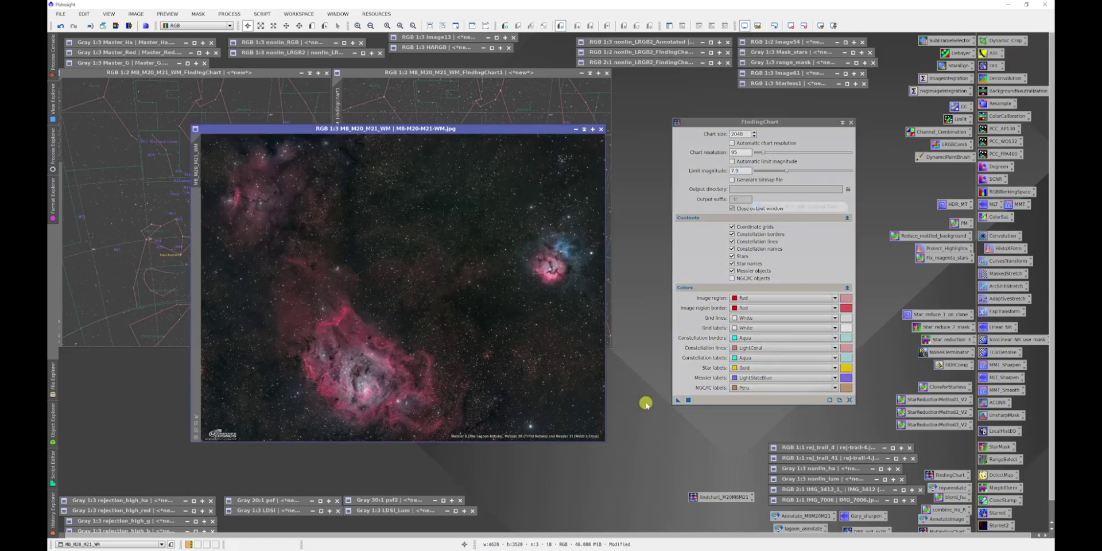
{"action": "left_click_drag", "start_coordinate": [677, 401], "coordinate": [538, 361]}
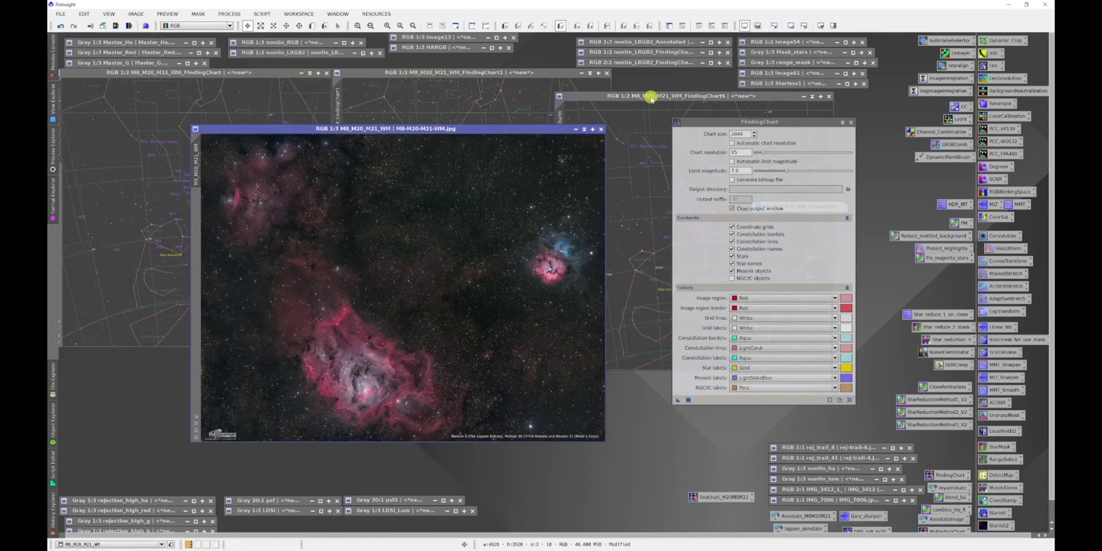
{"action": "left_click_drag", "start_coordinate": [650, 98], "coordinate": [426, 136]}
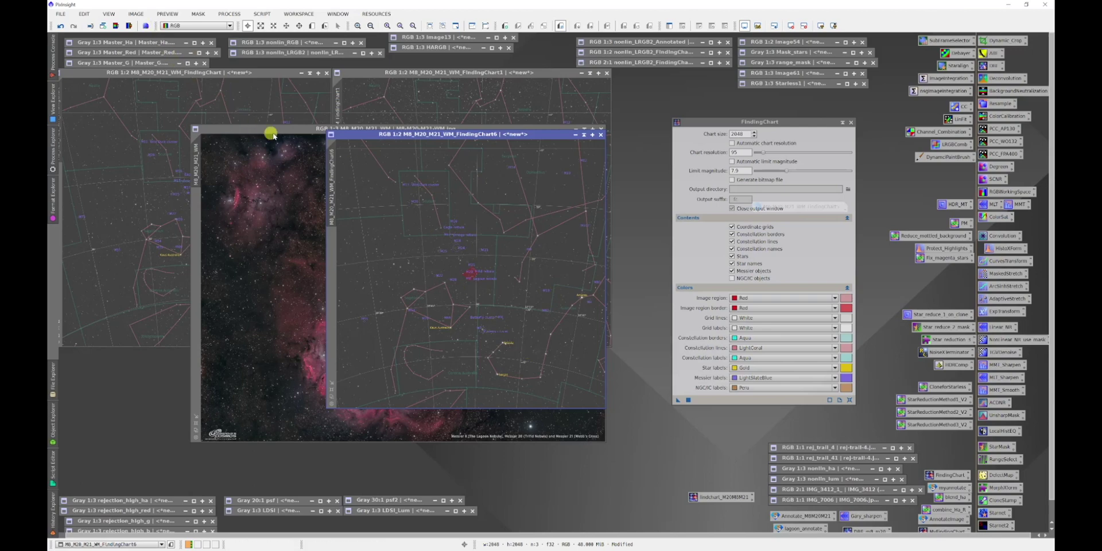
{"action": "left_click_drag", "start_coordinate": [728, 123], "coordinate": [850, 262]}
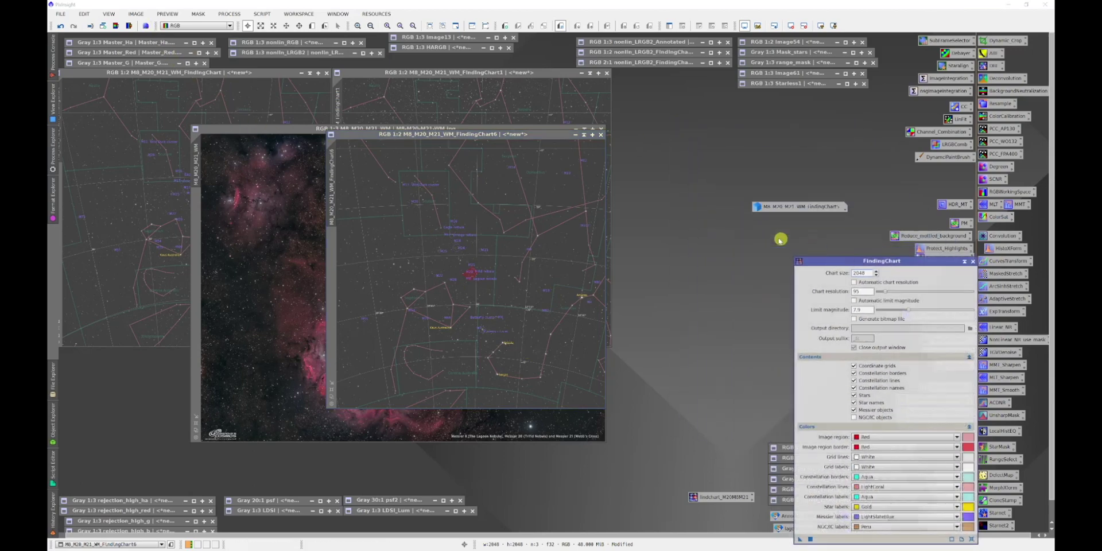
{"action": "left_click_drag", "start_coordinate": [473, 133], "coordinate": [753, 73]}
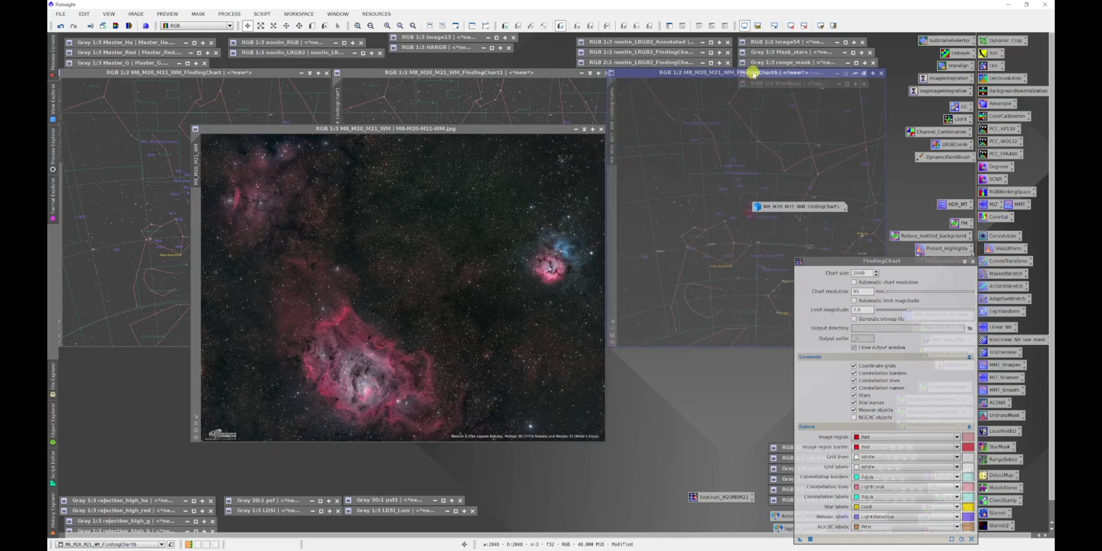
{"action": "left_click_drag", "start_coordinate": [529, 131], "coordinate": [529, 141]}
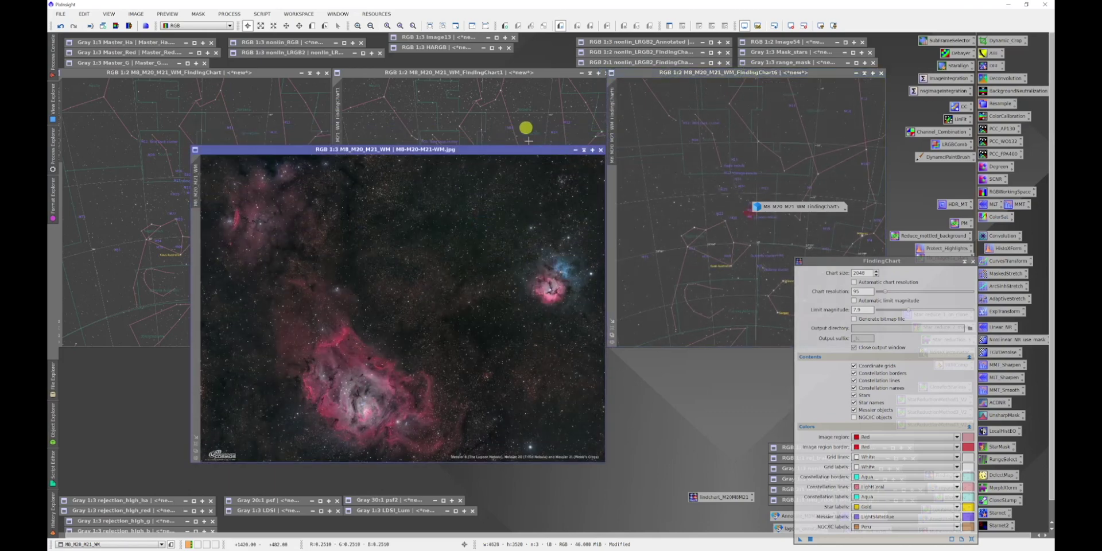
Bring the other charts forward and move the FindingChart5 icon and FindingChart dialog clear of them.
{"action": "left_click", "coordinate": [519, 73]}
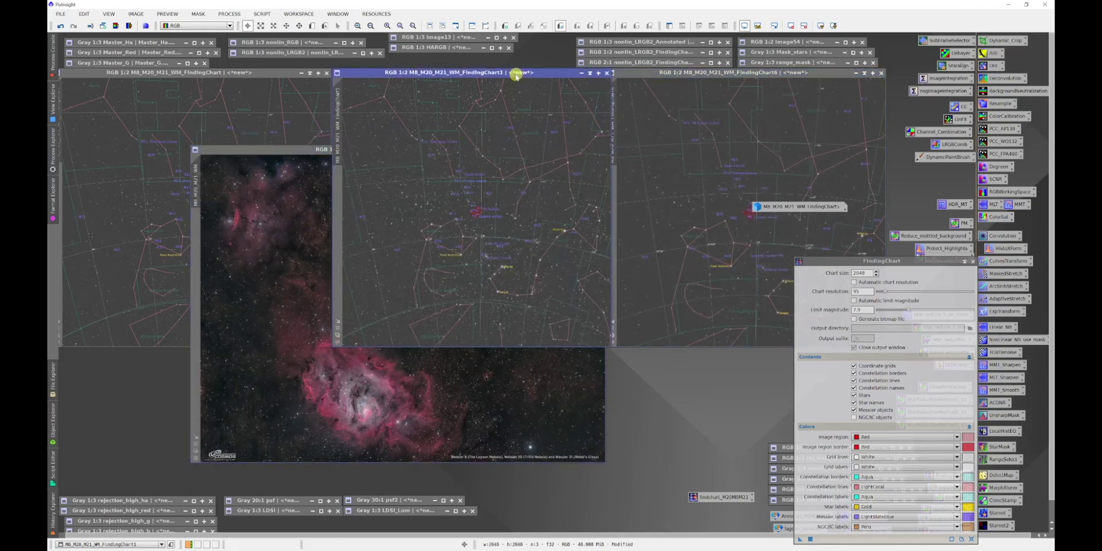
{"action": "left_click", "coordinate": [281, 75]}
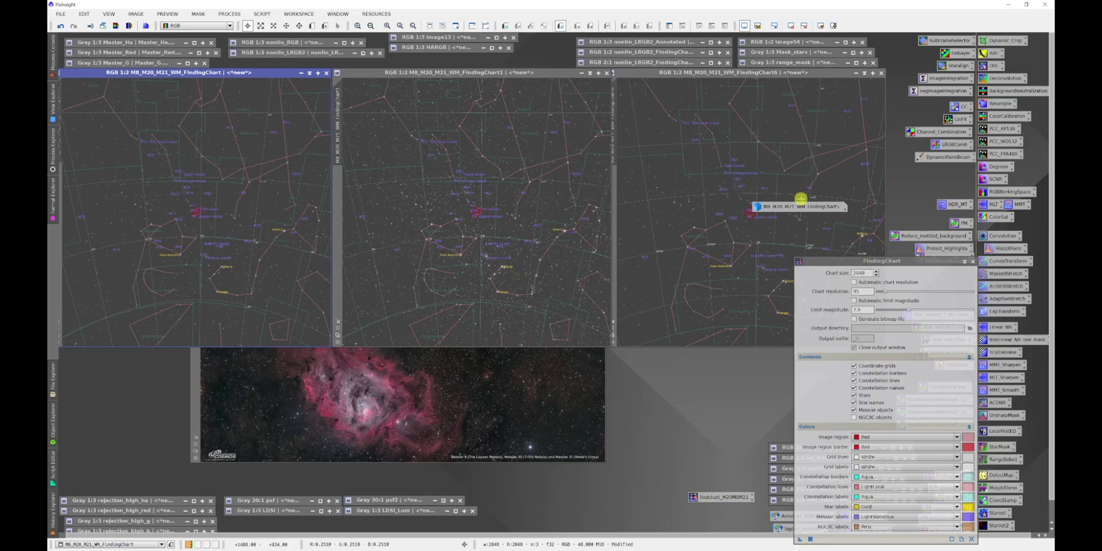
{"action": "left_click_drag", "start_coordinate": [800, 198], "coordinate": [693, 435]}
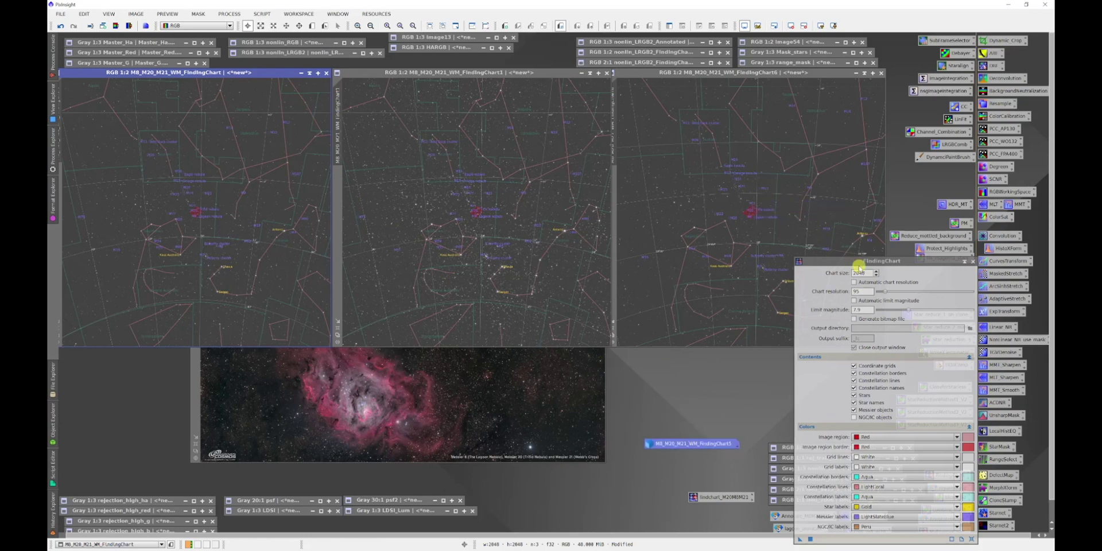
{"action": "left_click_drag", "start_coordinate": [858, 265], "coordinate": [998, 353]}
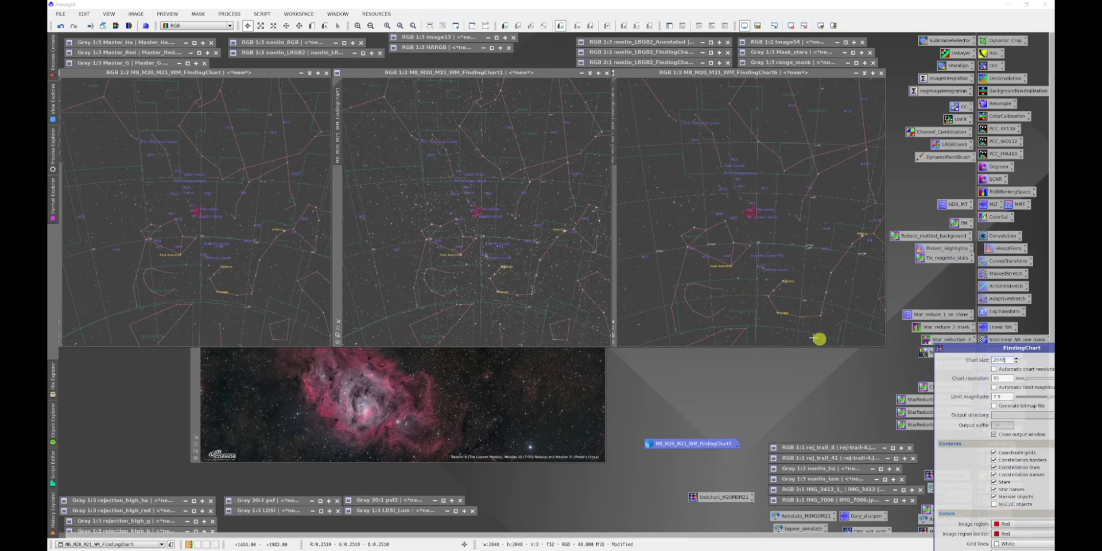
{"action": "left_click_drag", "start_coordinate": [984, 348], "coordinate": [710, 218]}
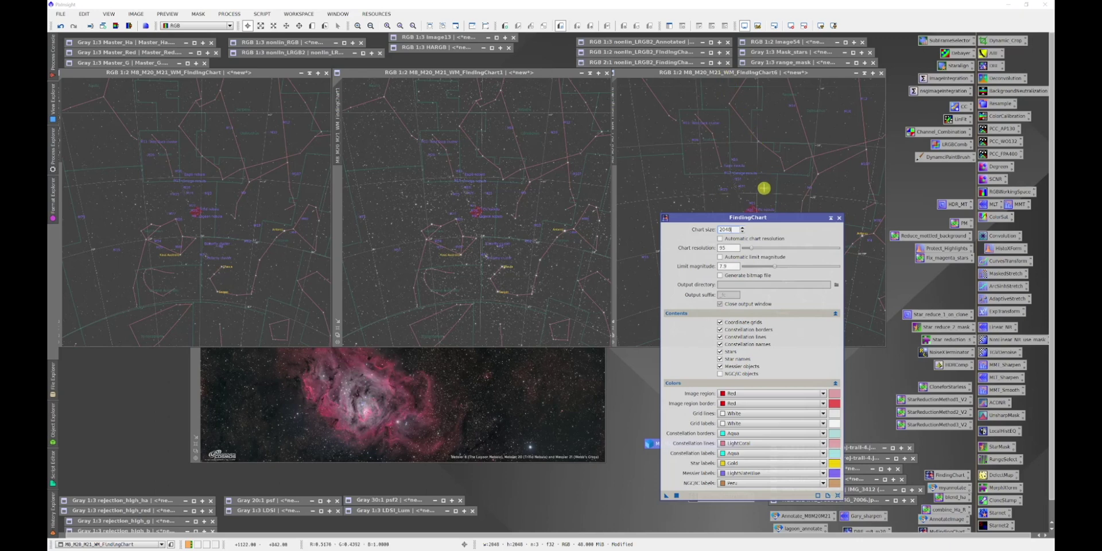
{"action": "left_click", "coordinate": [785, 219]}
{"action": "left_click_drag", "start_coordinate": [783, 220], "coordinate": [770, 183]}
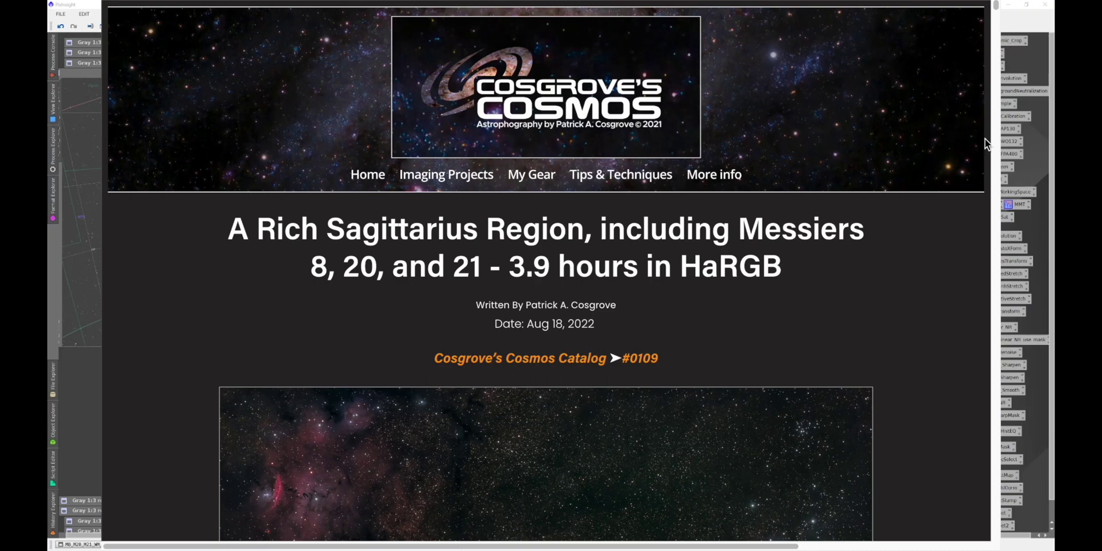
{"action": "scroll", "coordinate": [984, 139], "scroll_direction": "down", "scroll_amount": 3}
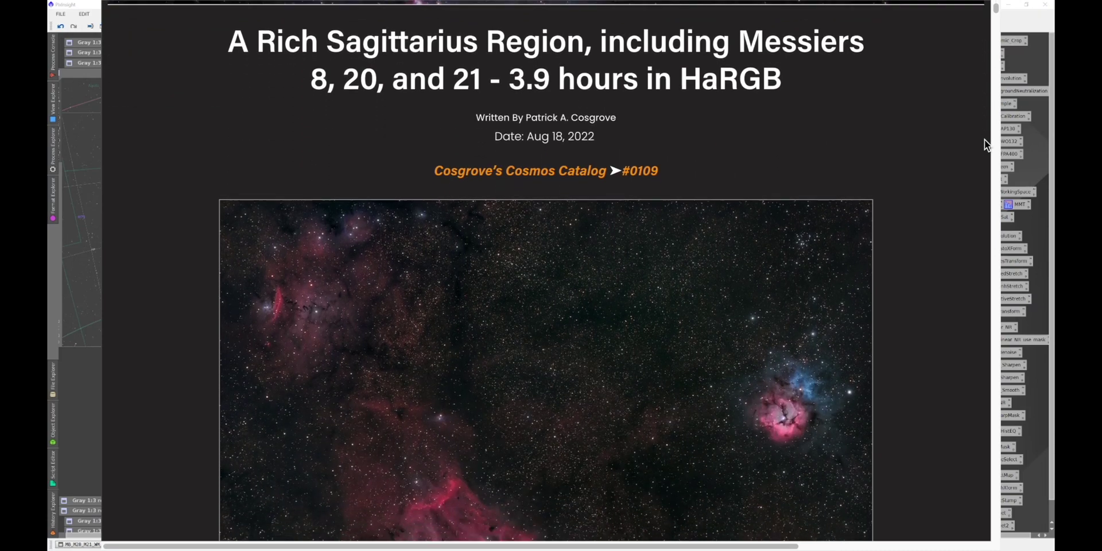
{"action": "scroll", "coordinate": [984, 139], "scroll_direction": "down", "scroll_amount": 6}
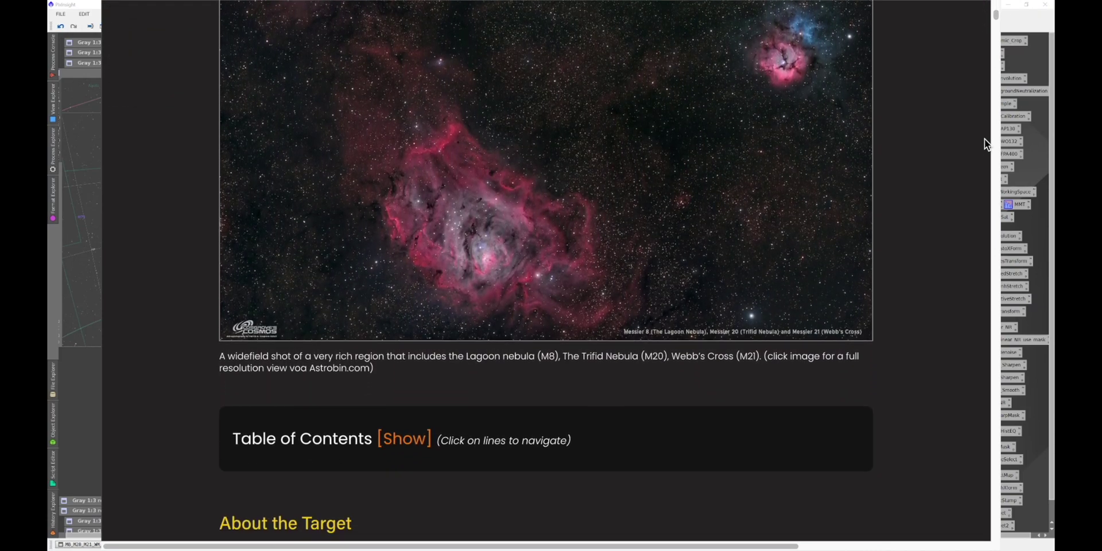
{"action": "scroll", "coordinate": [984, 139], "scroll_direction": "down", "scroll_amount": 10}
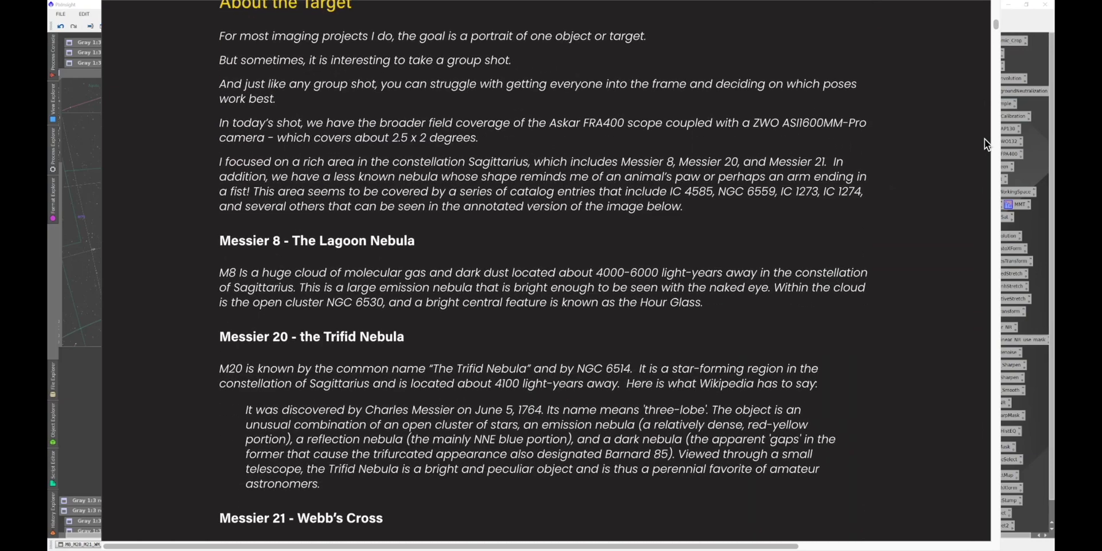
{"action": "scroll", "coordinate": [983, 139], "scroll_direction": "down", "scroll_amount": 10}
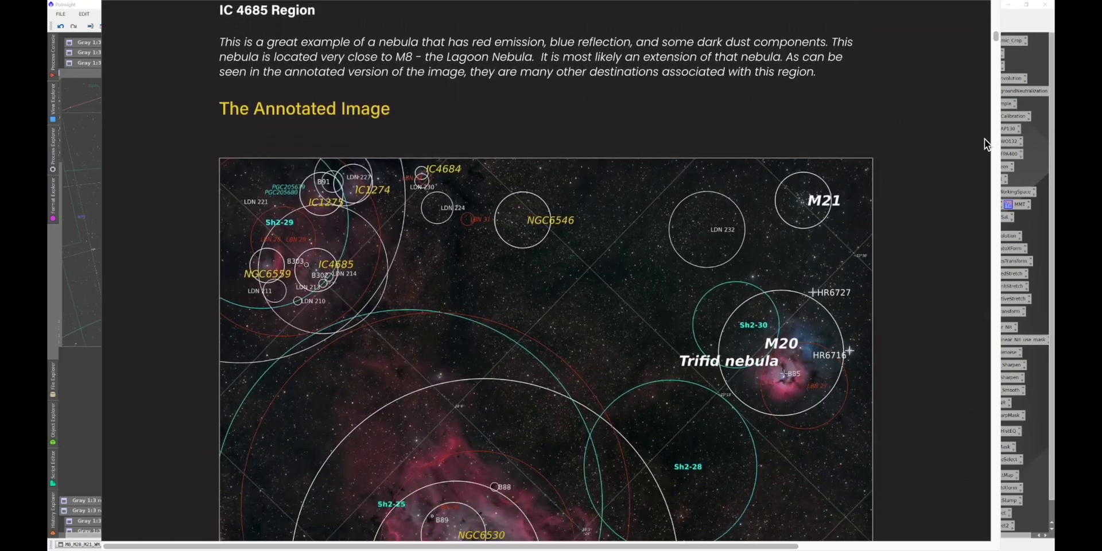
{"action": "scroll", "coordinate": [983, 139], "scroll_direction": "down", "scroll_amount": 7}
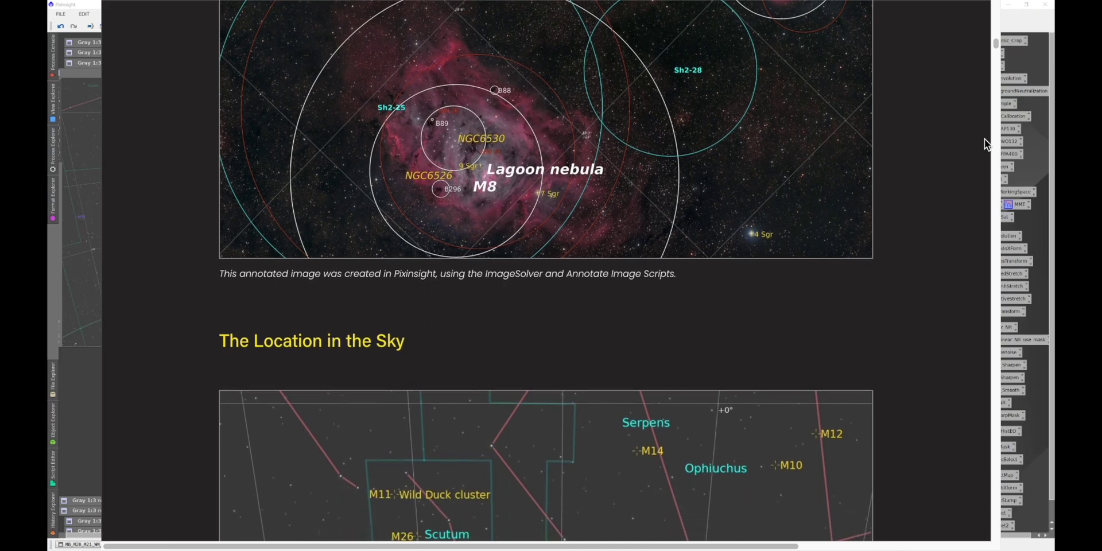
{"action": "scroll", "coordinate": [983, 139], "scroll_direction": "down", "scroll_amount": 5}
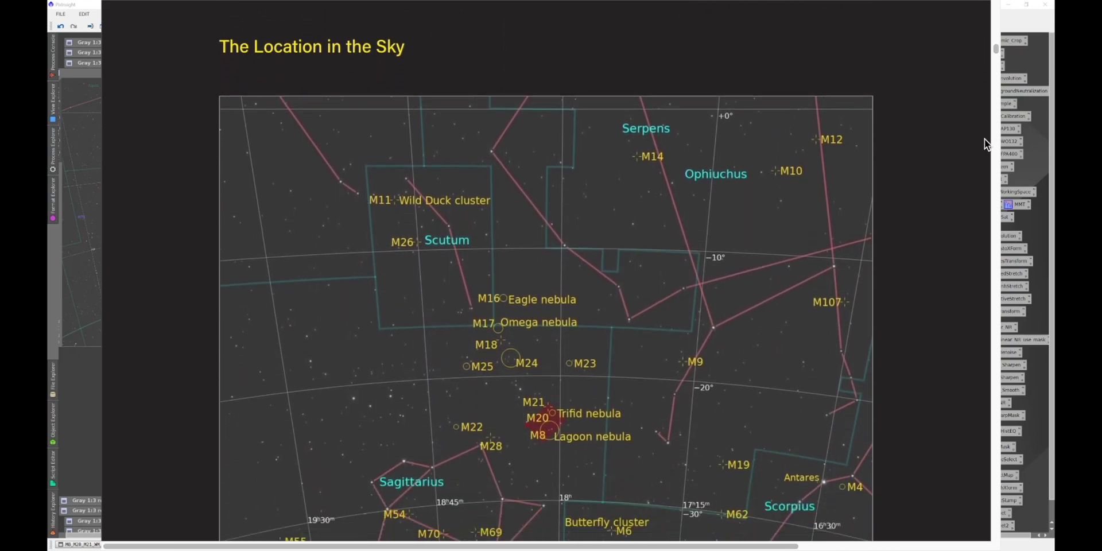
{"action": "scroll", "coordinate": [983, 139], "scroll_direction": "down", "scroll_amount": 3}
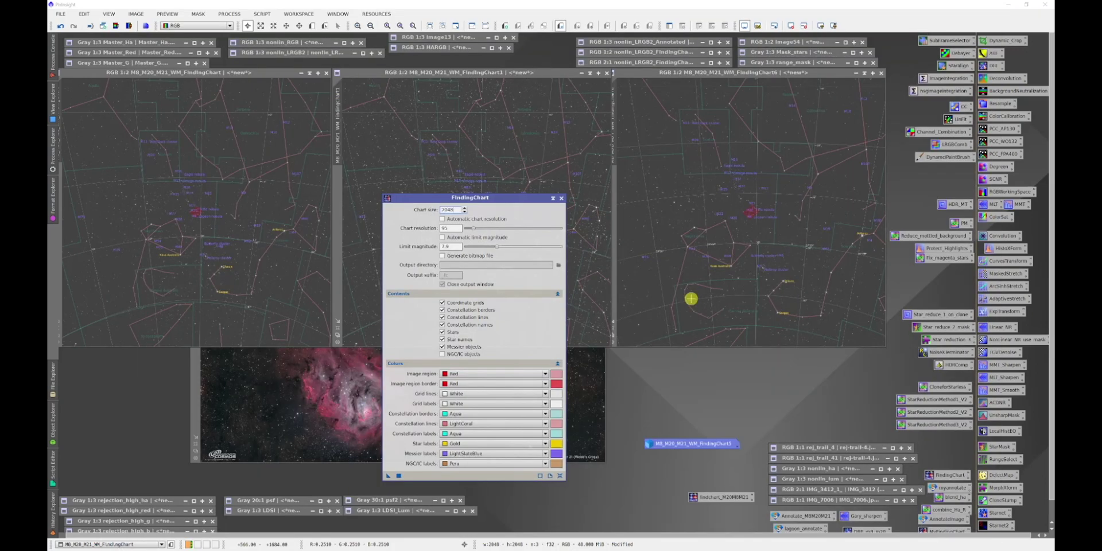
Save the FindingChart settings as a process icon named mY_FINDINGCHART.
{"action": "left_click_drag", "start_coordinate": [517, 199], "coordinate": [650, 106]}
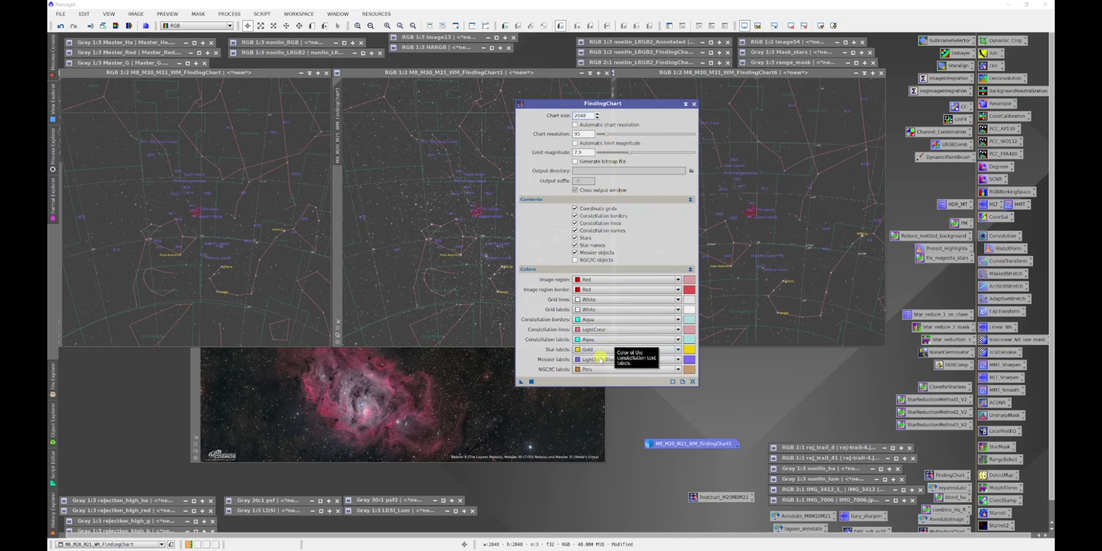
{"action": "left_click_drag", "start_coordinate": [521, 381], "coordinate": [720, 363]}
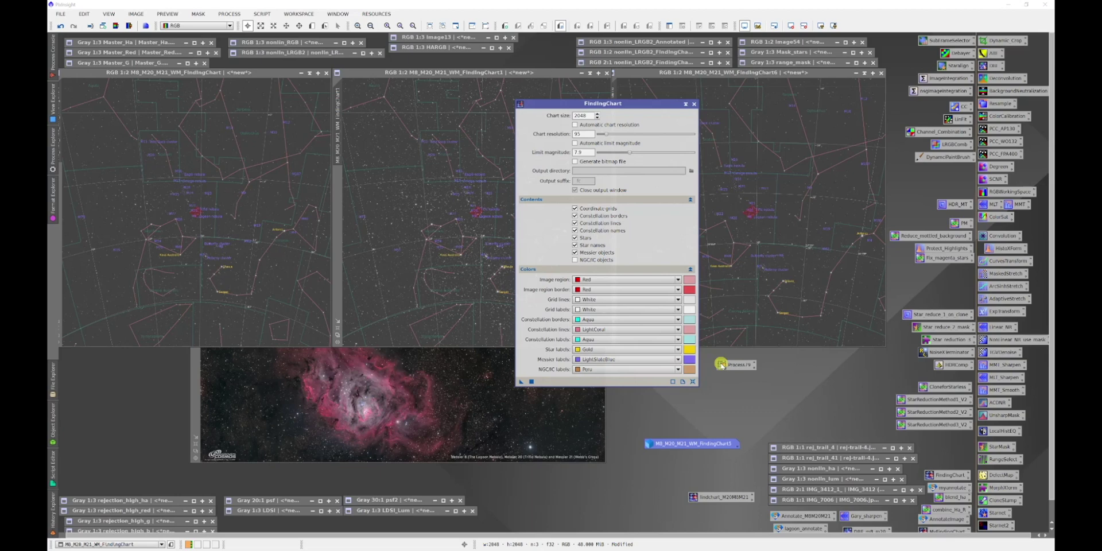
{"action": "double_click", "coordinate": [755, 364]}
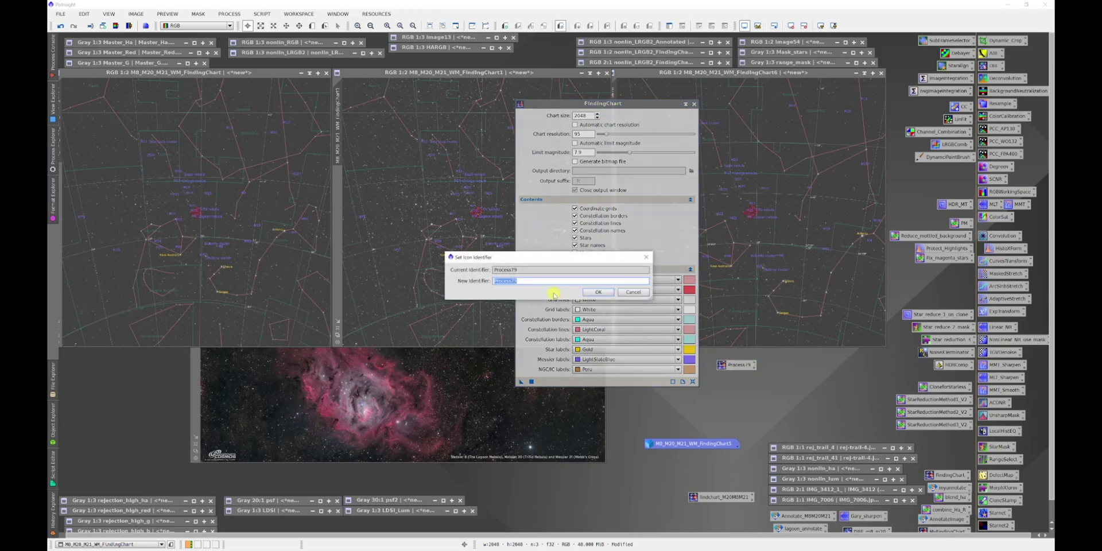
{"action": "key", "text": "BackSpace"}
{"action": "key", "text": "Return"}
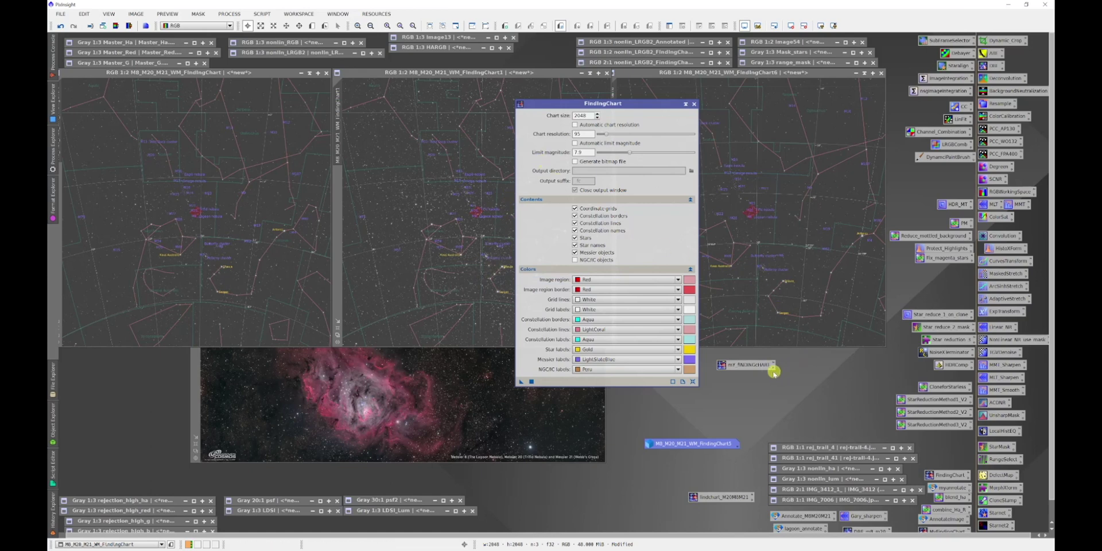
{"action": "left_click", "coordinate": [752, 366]}
Move the mY_FINDINGCHART icon lower and shift the FindingChart dialog left, uncovering FindingChart6.
{"action": "left_click_drag", "start_coordinate": [751, 367], "coordinate": [824, 385]}
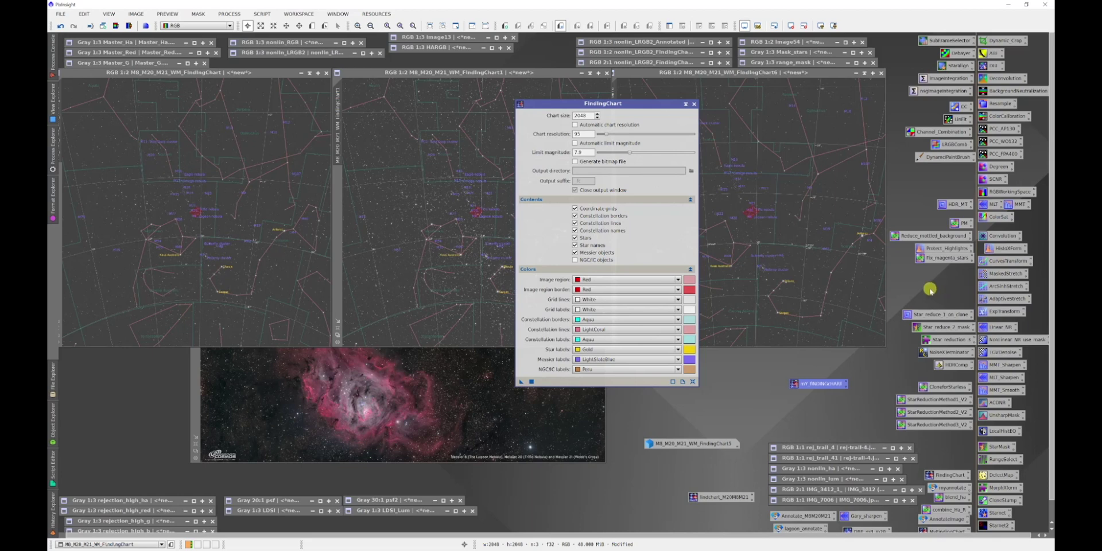
{"action": "left_click", "coordinate": [743, 78]}
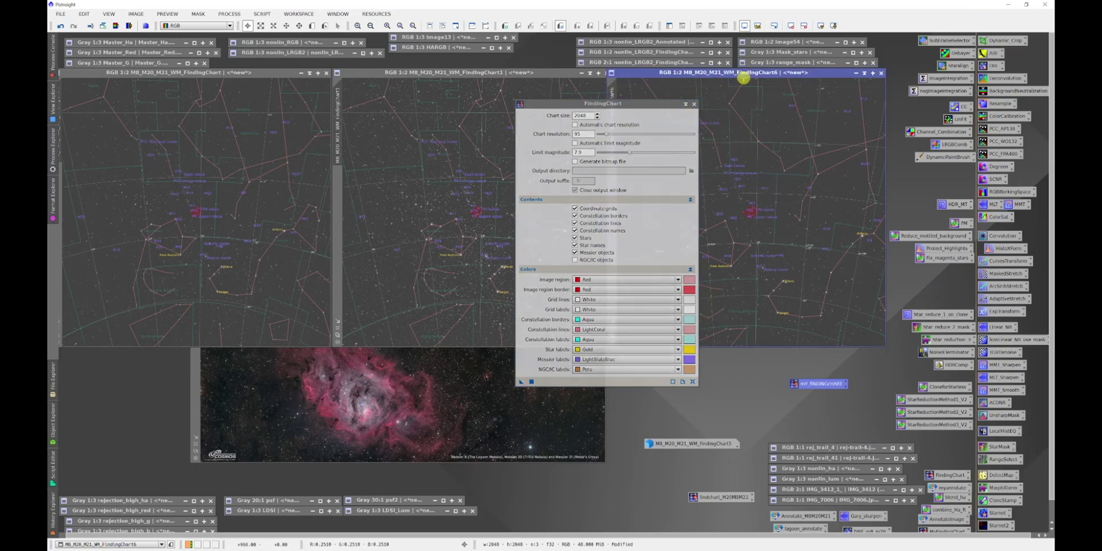
{"action": "left_click_drag", "start_coordinate": [653, 106], "coordinate": [464, 105]}
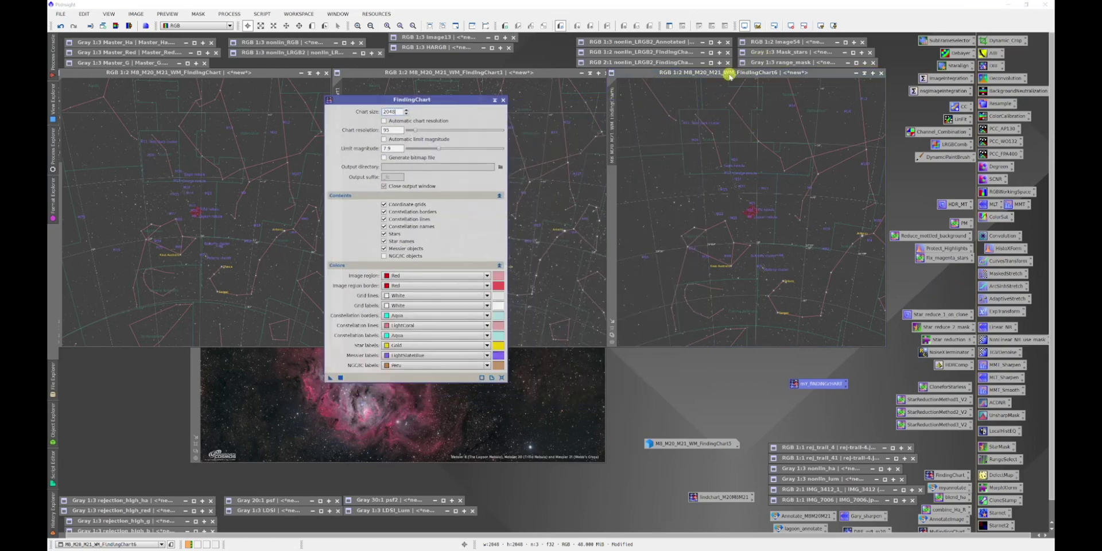